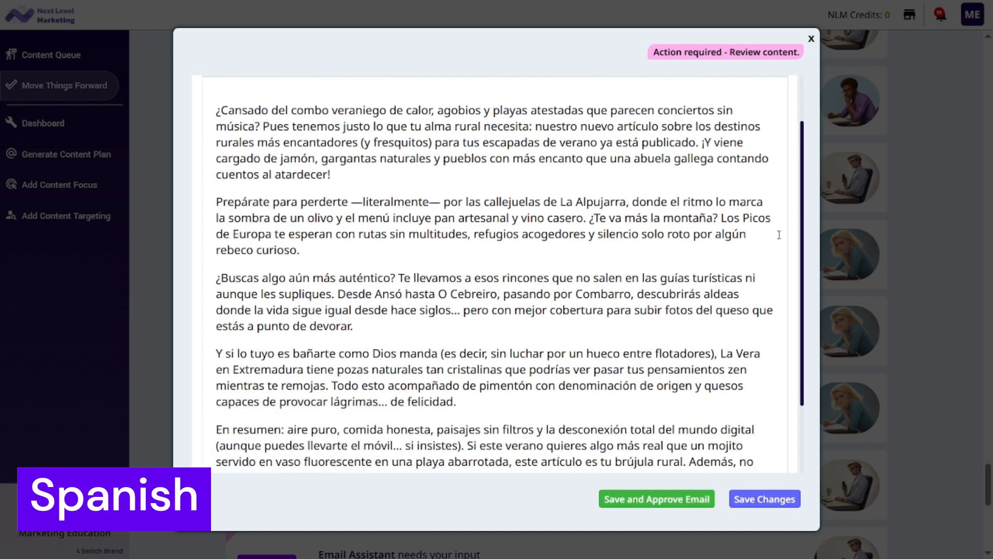
pyautogui.scroll(-1, 779, 234)
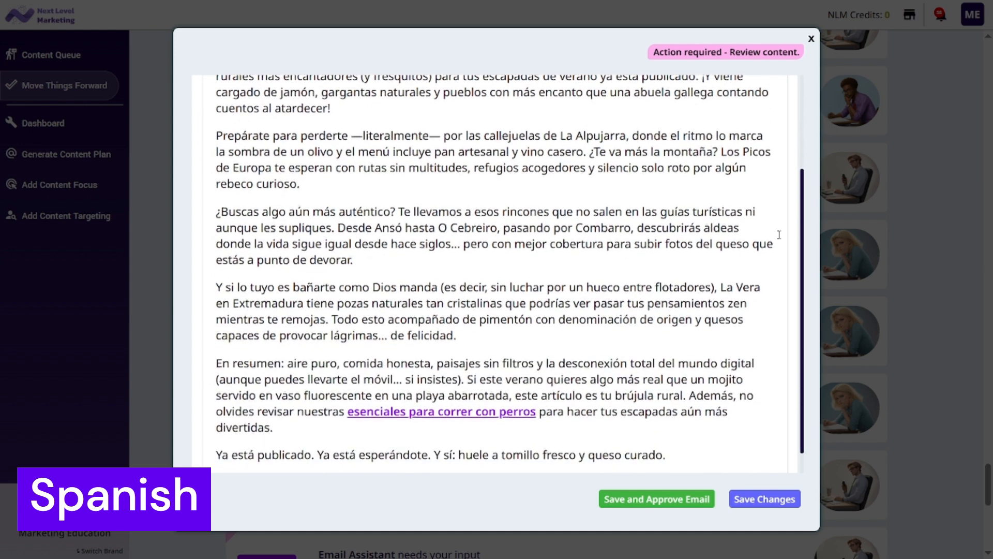
pyautogui.scroll(-1, 779, 235)
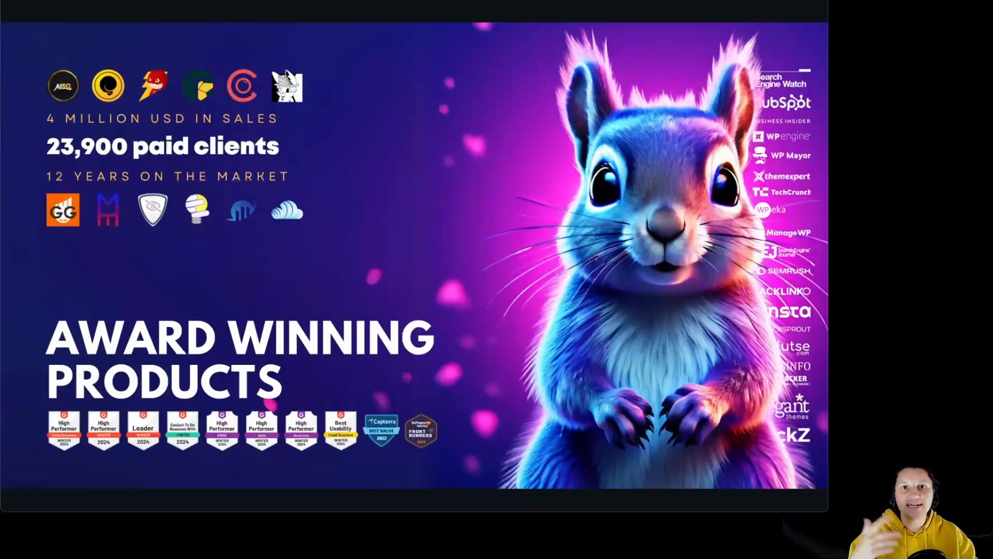
pyautogui.press('Right')
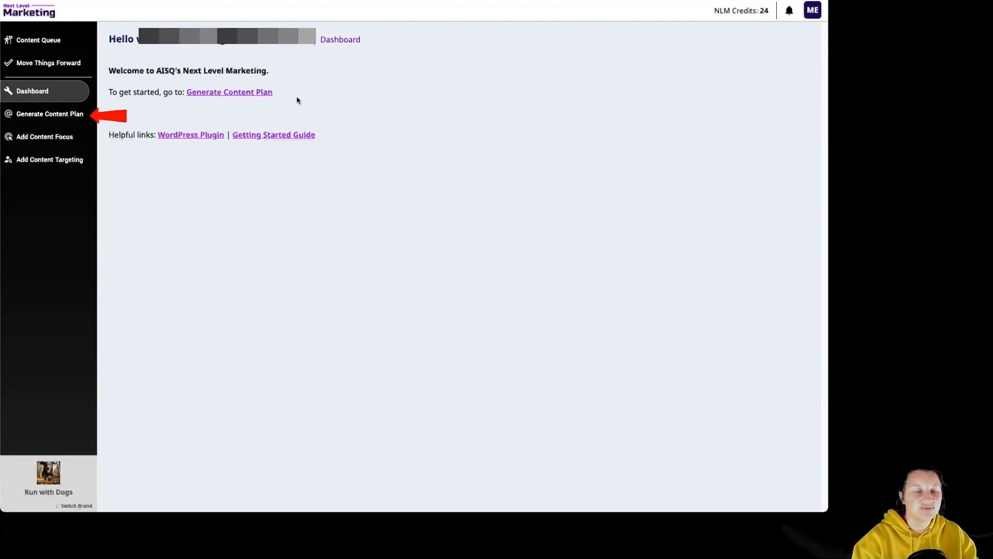
# - Start content plan research for the topic "La cultura de las tapas" and accept the 5-credit cost
pyautogui.click(55, 115)
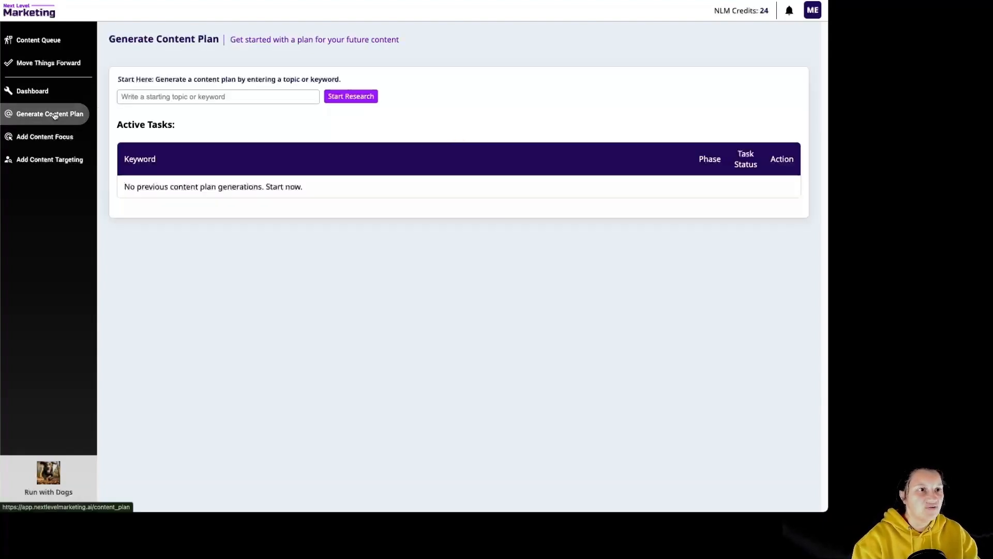
pyautogui.click(219, 103)
pyautogui.write('La cultura de las tapas')
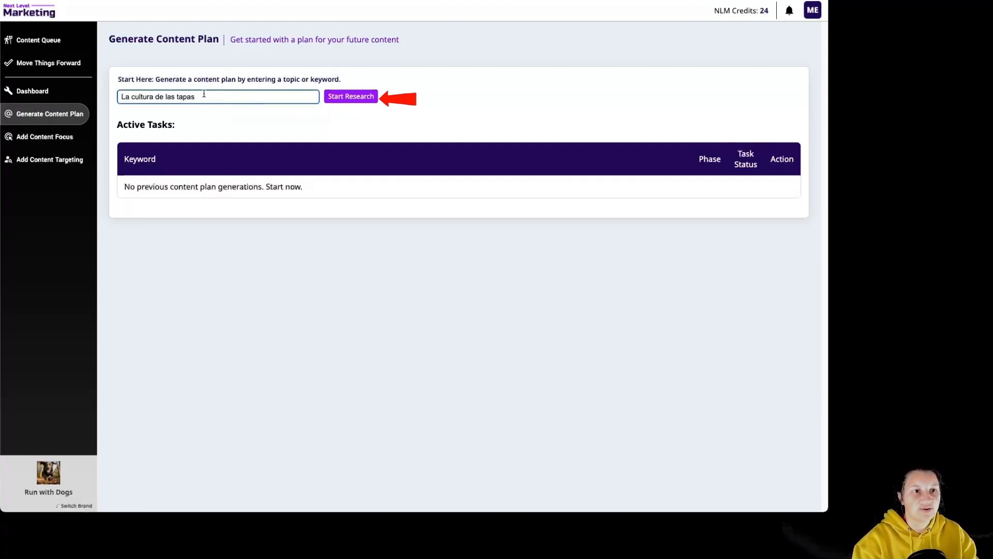
pyautogui.click(355, 98)
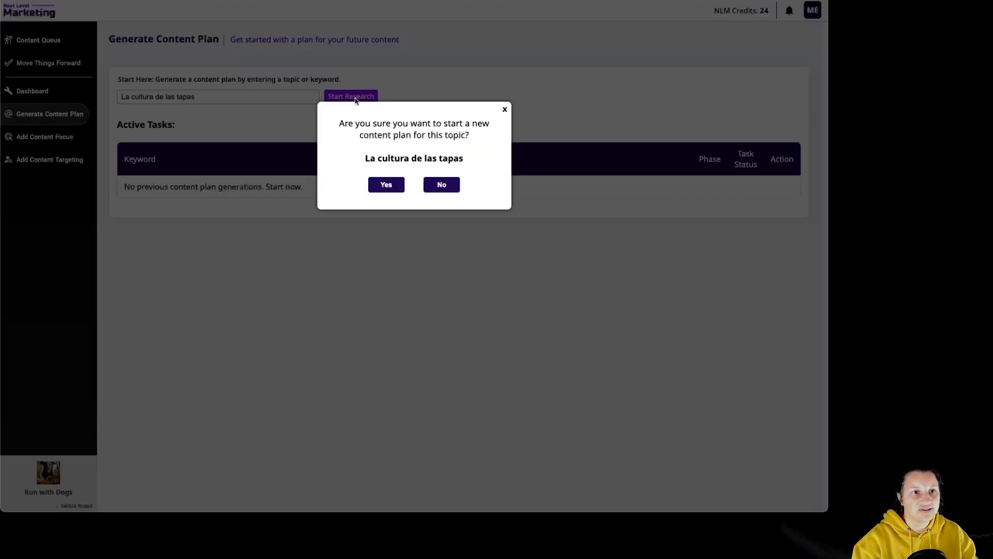
pyautogui.click(380, 186)
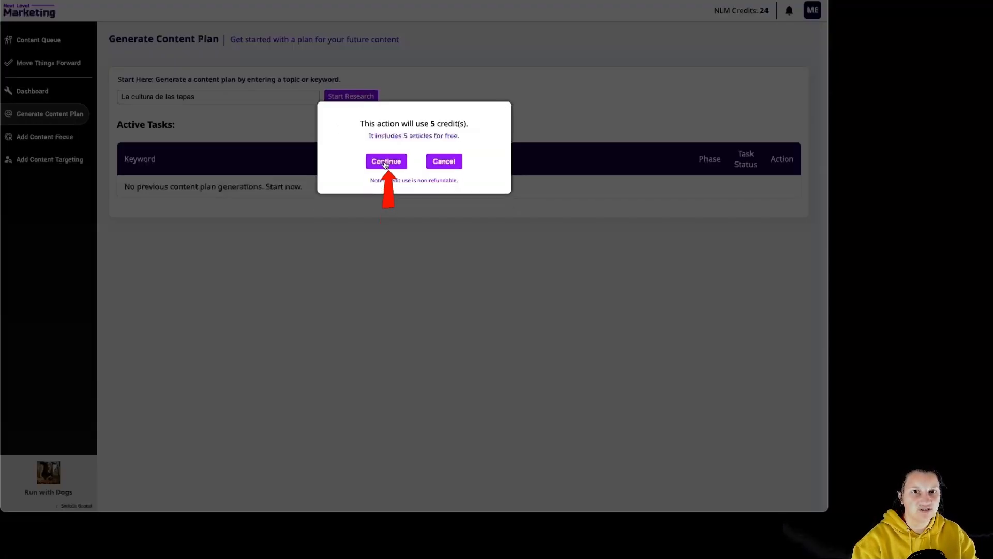
pyautogui.click(386, 160)
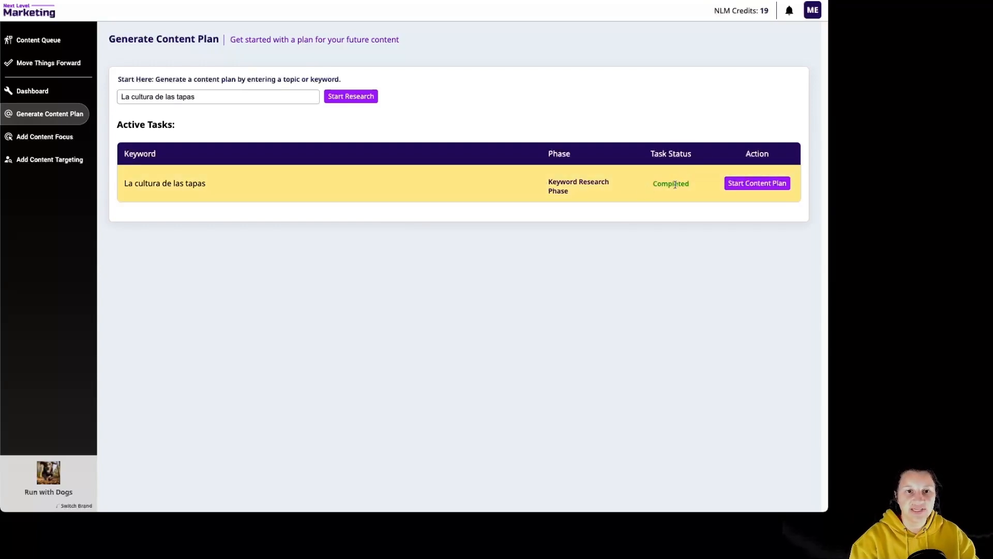
# - Generate pitches from the keywords on tapas history, classic recipes, regional differences, international influence, and tapas versus pinchos differences
pyautogui.click(772, 185)
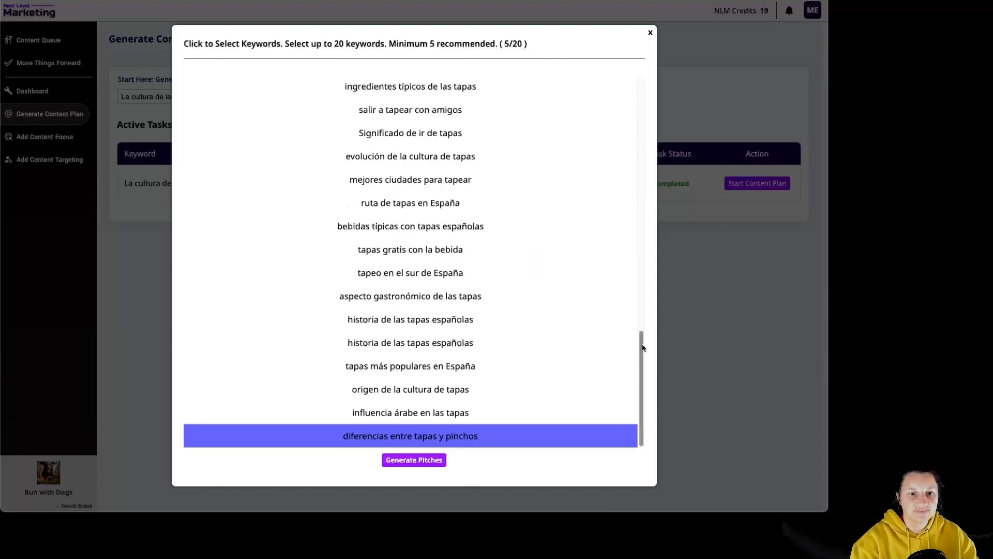
pyautogui.scroll(3, 636, 305)
pyautogui.moveTo(635, 306); pyautogui.dragTo(632, 88)
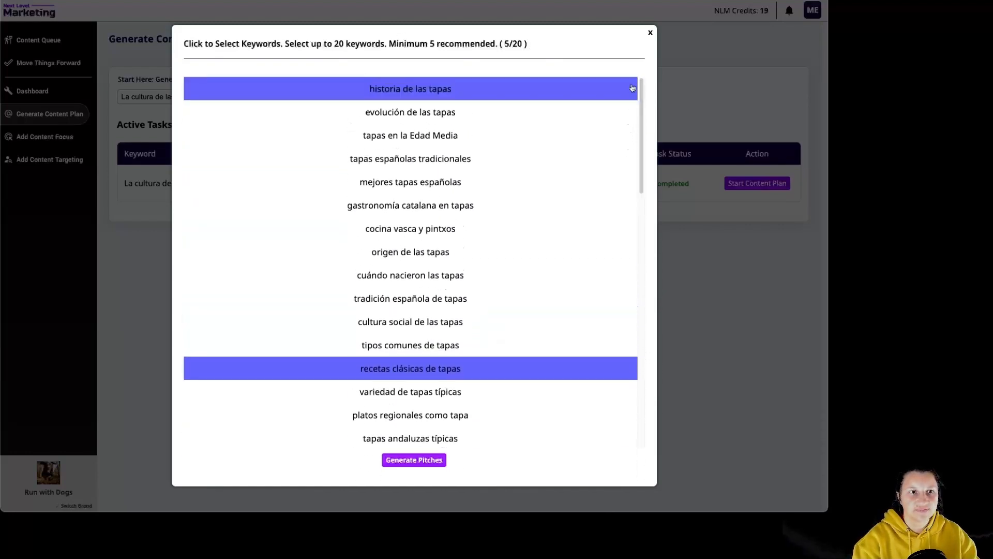
pyautogui.click(415, 460)
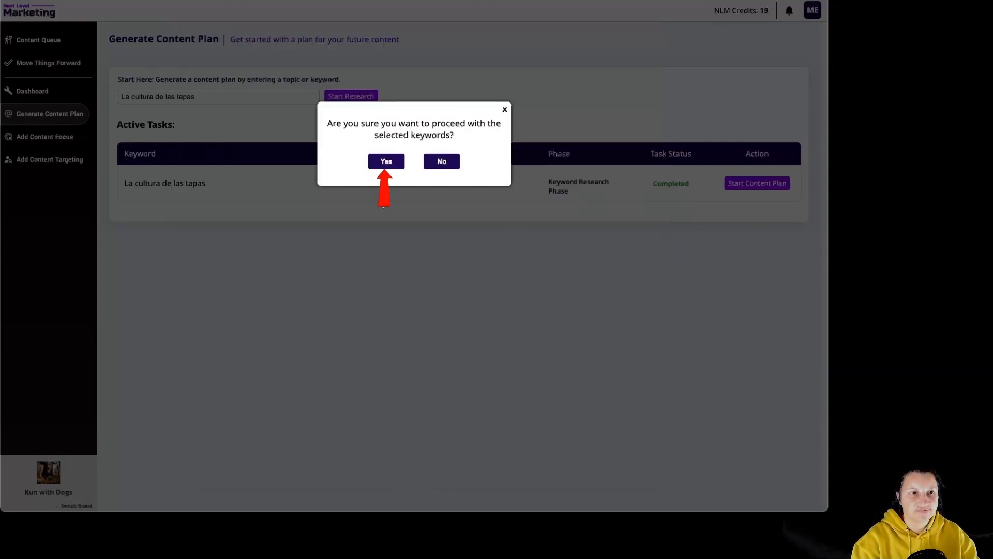
pyautogui.click(386, 166)
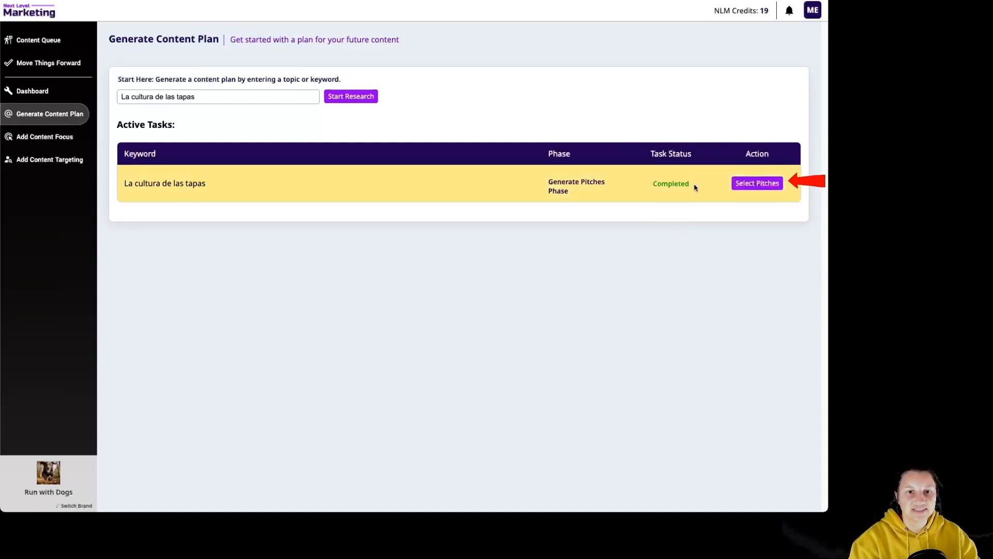
# - Select one article pitch for each of the five keywords and add the articles to the content queue
pyautogui.click(760, 186)
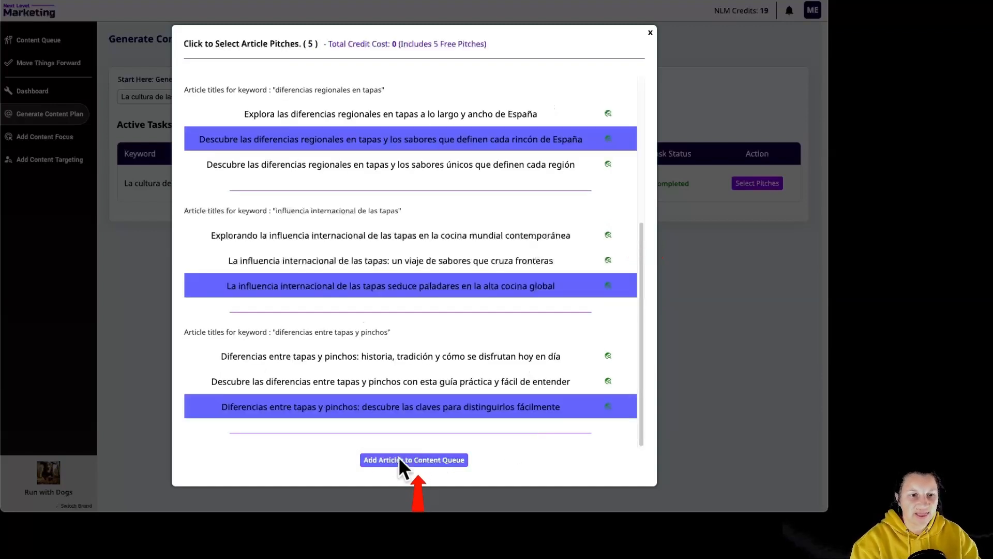
pyautogui.click(419, 460)
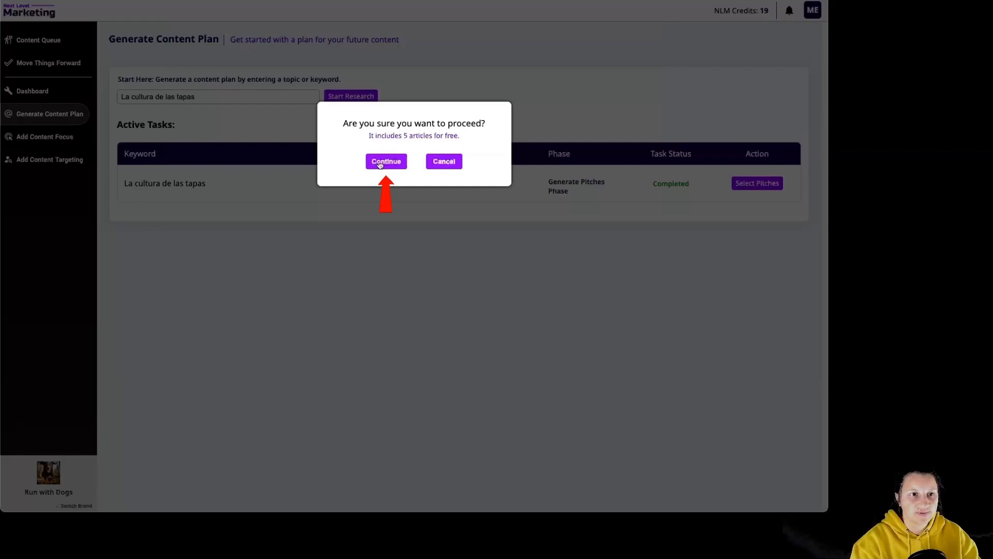
pyautogui.click(392, 168)
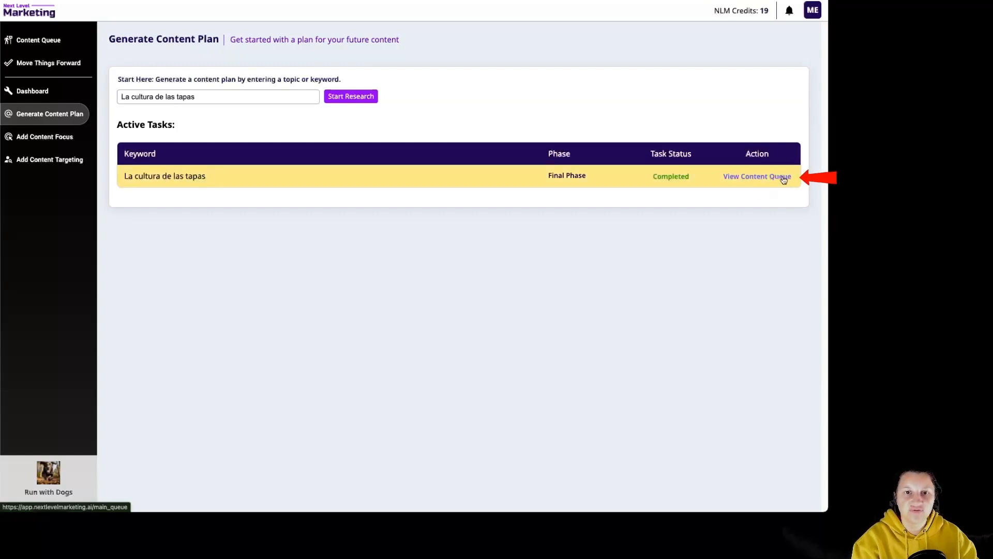
# - Brief the queued "Historia de las tapas" article with Witty Style and a 1000-word count, and start its writing
pyautogui.click(784, 178)
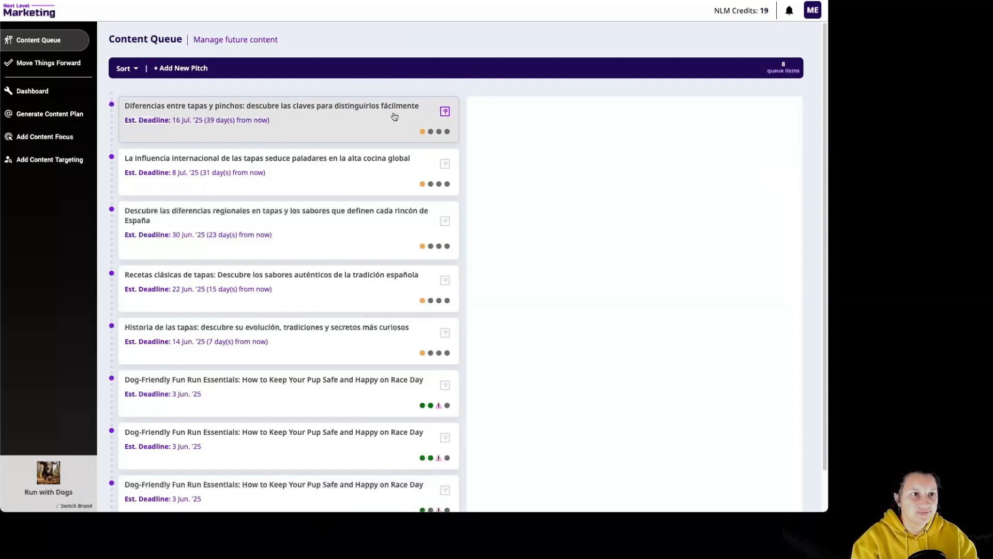
pyautogui.click(381, 335)
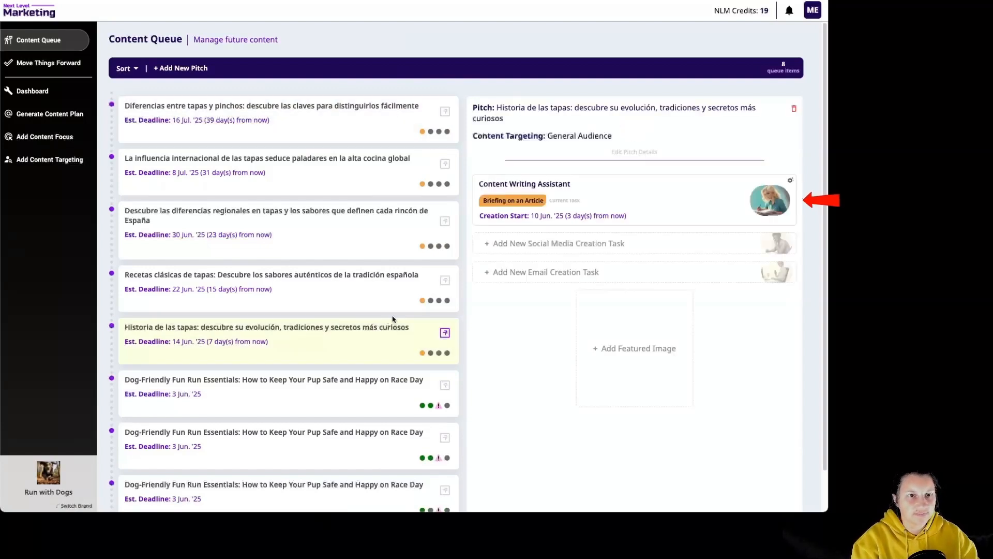
pyautogui.click(631, 208)
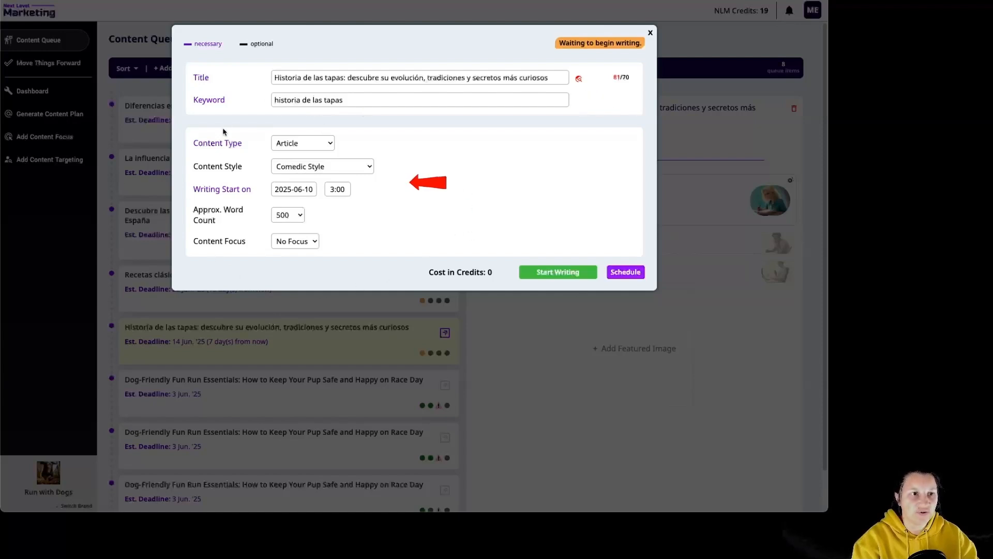
pyautogui.click(369, 166)
pyautogui.click(334, 265)
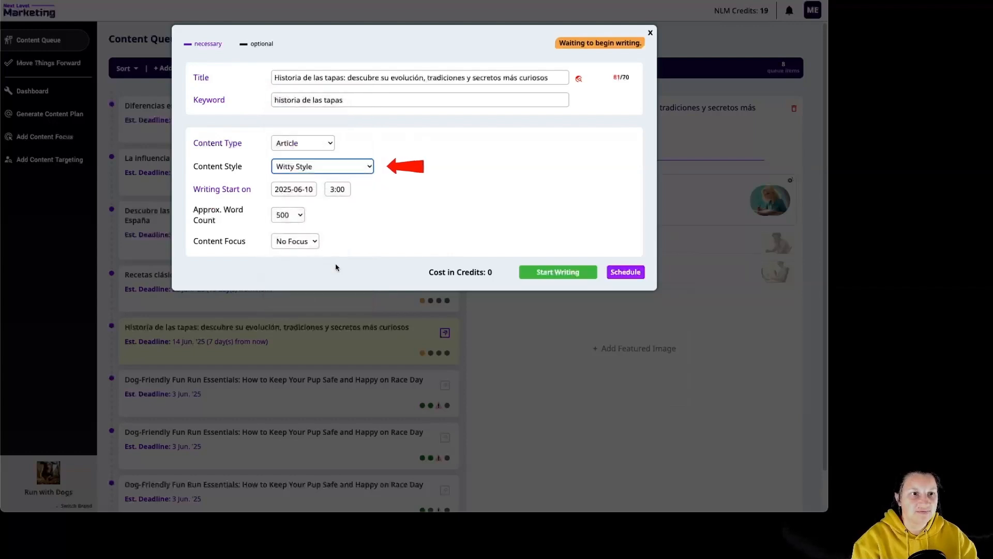
pyautogui.click(295, 215)
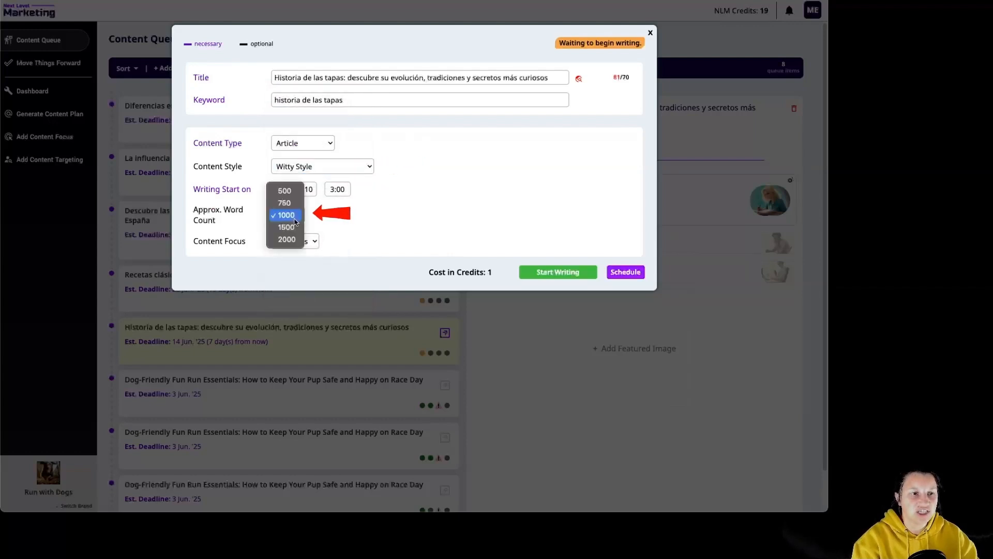
pyautogui.click(296, 217)
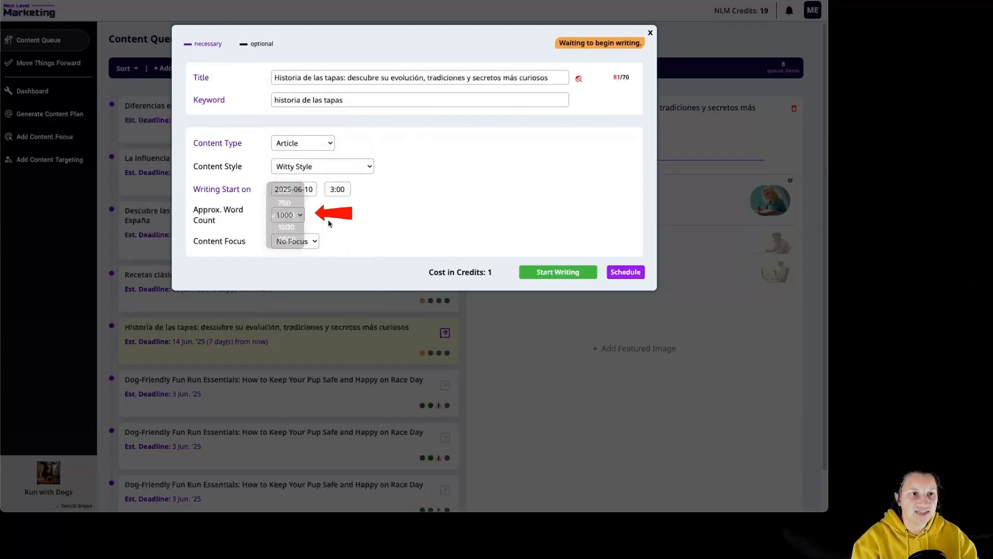
pyautogui.click(564, 272)
pyautogui.click(384, 149)
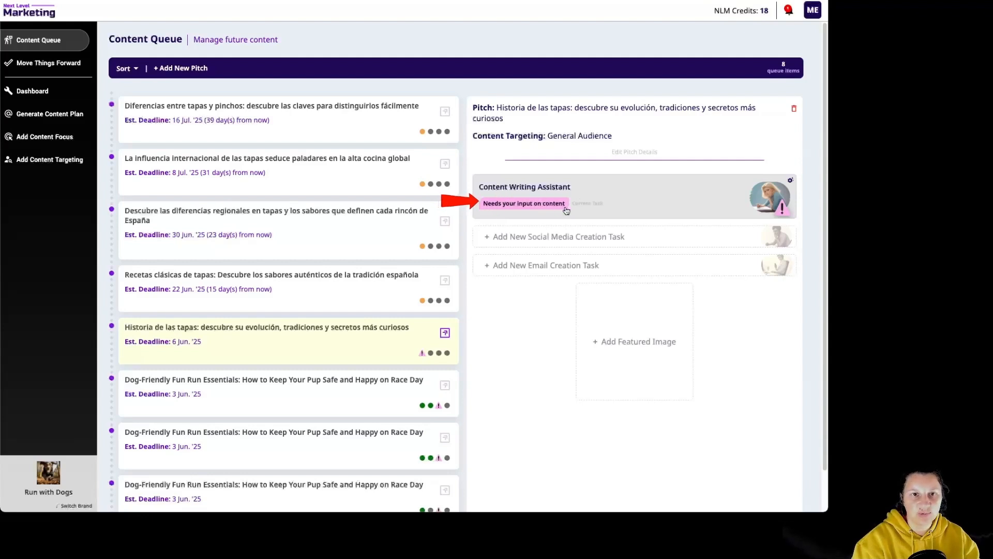
# - Review the generated "Historia de las tapas" article from its notification and approve it for manual publishing on any platform
pyautogui.click(788, 13)
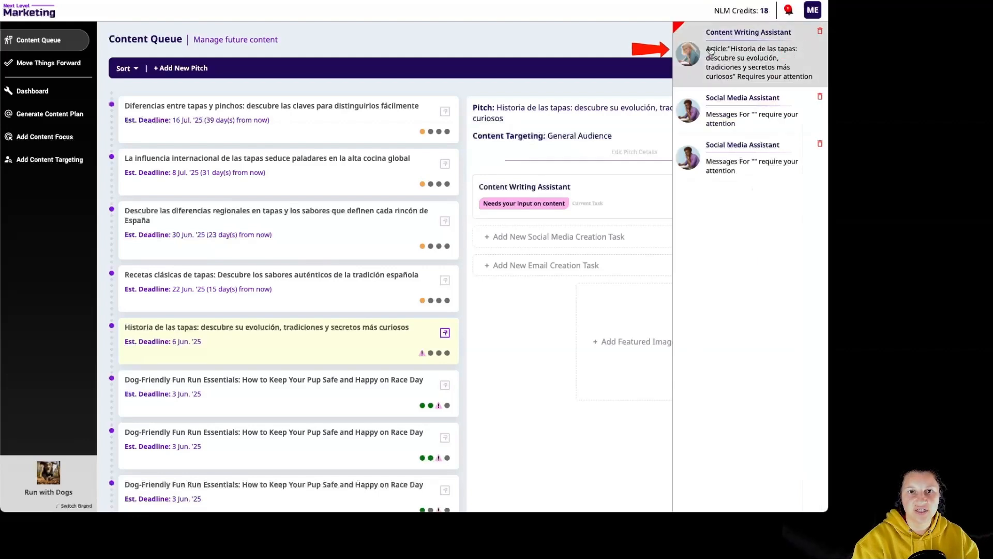
pyautogui.click(752, 64)
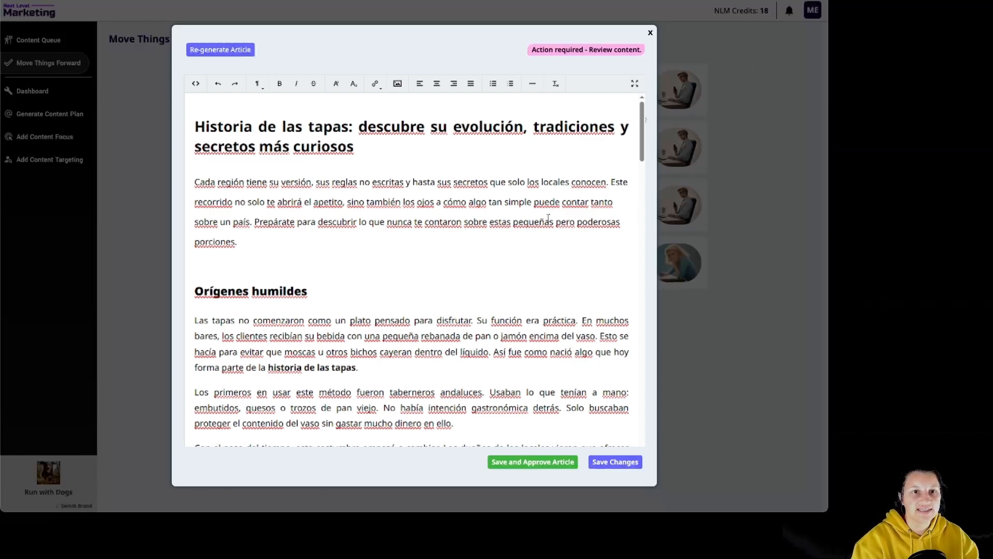
pyautogui.scroll(-15, 549, 219)
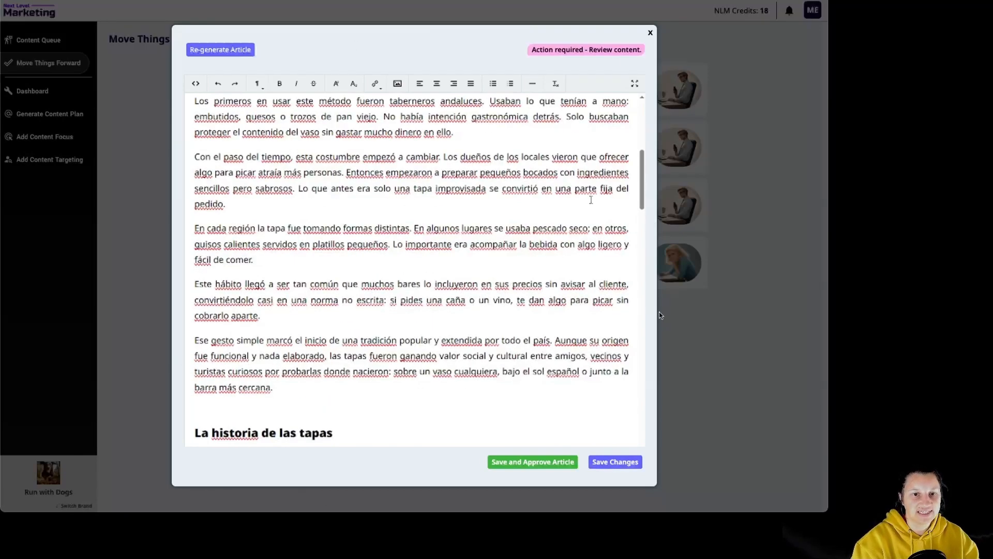
pyautogui.scroll(-5, 591, 201)
pyautogui.scroll(20, 591, 202)
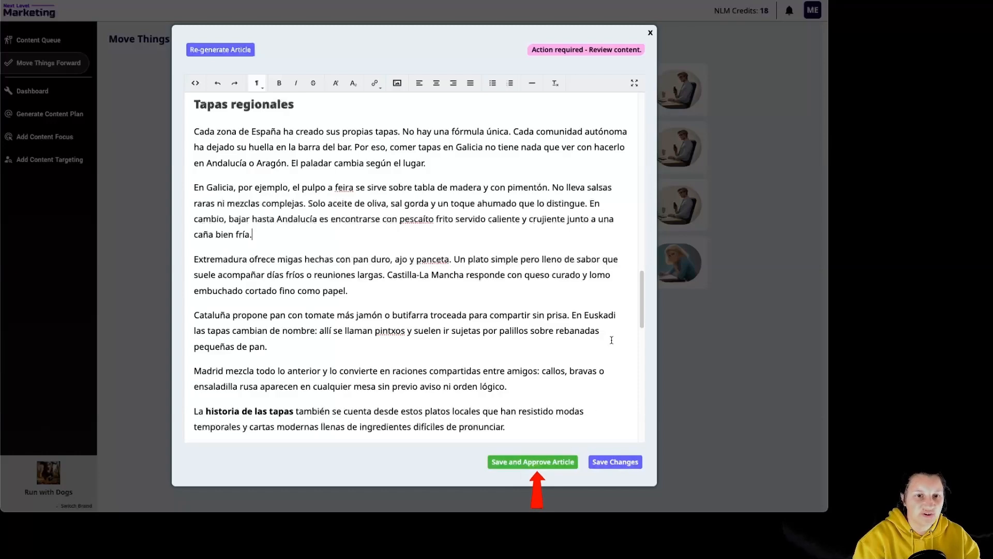
pyautogui.moveTo(642, 321); pyautogui.dragTo(642, 432)
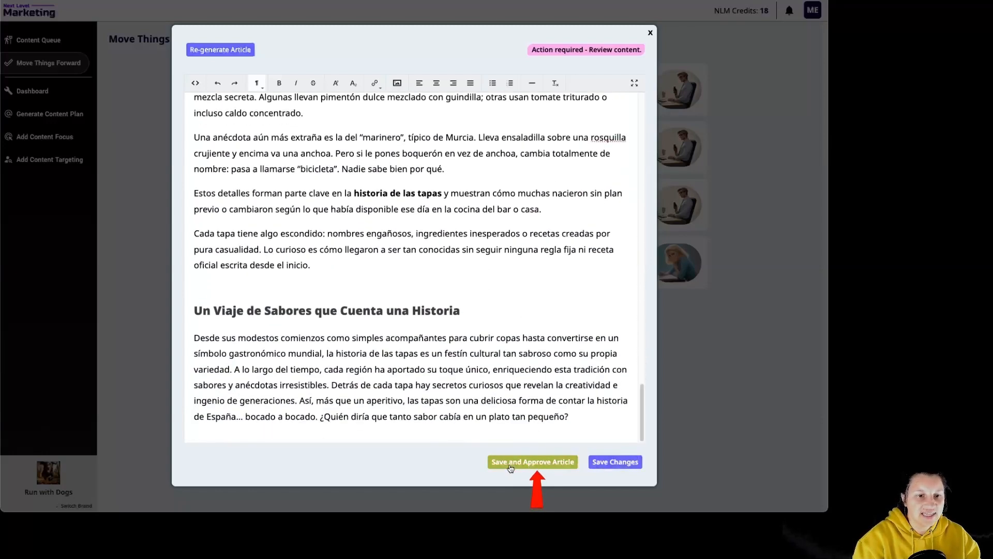
pyautogui.click(543, 462)
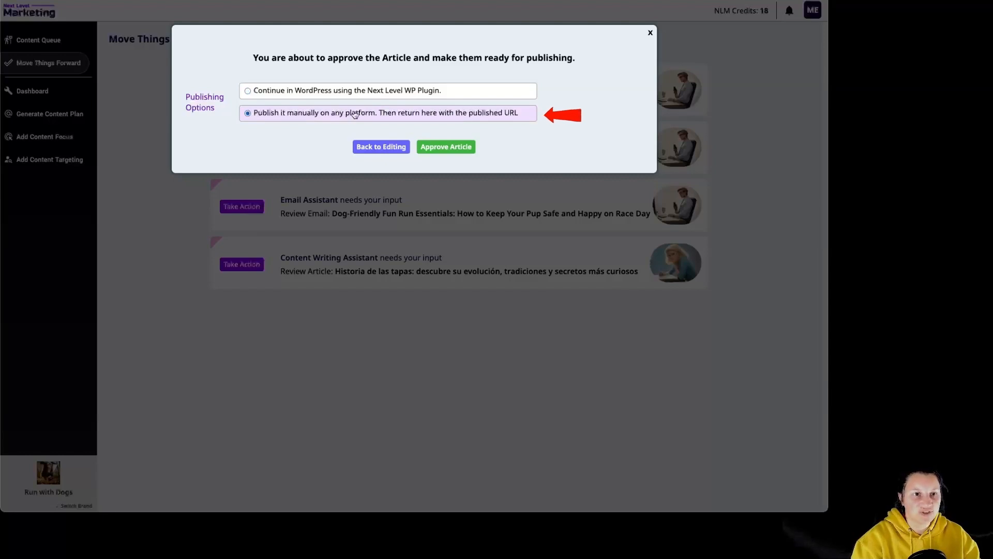
pyautogui.click(448, 147)
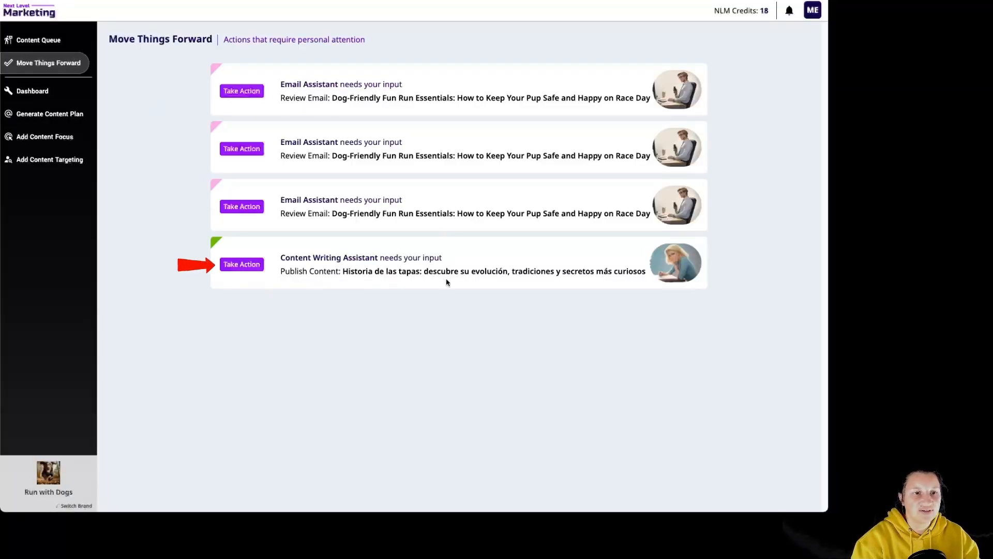
pyautogui.click(234, 267)
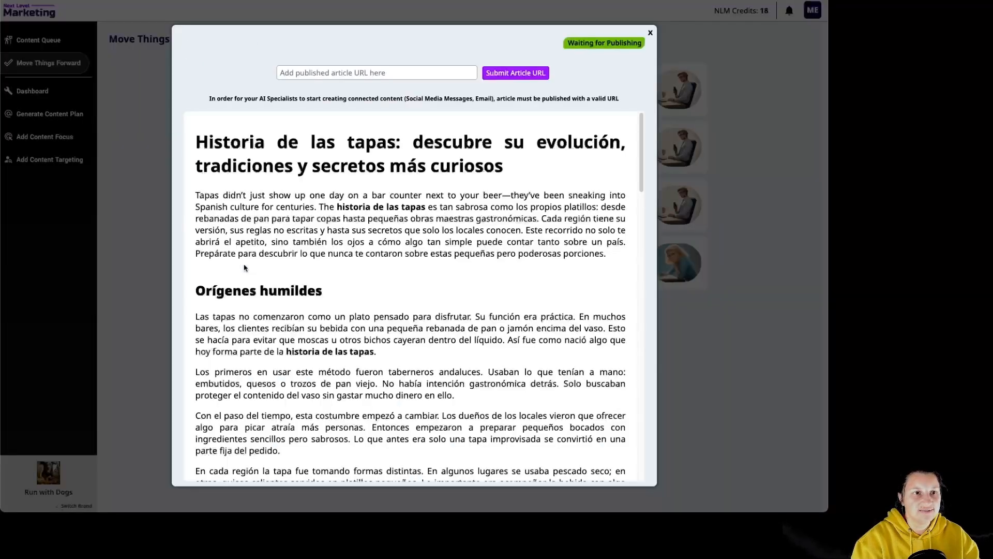
pyautogui.click(394, 74)
pyautogui.write('https://globalfood.com/historia-de-las-tapas/')
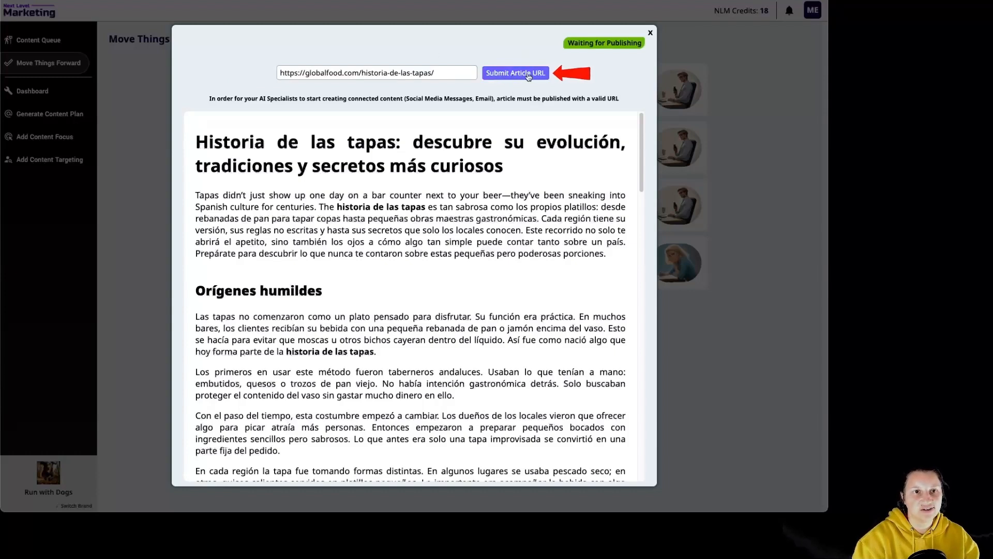
pyautogui.click(528, 74)
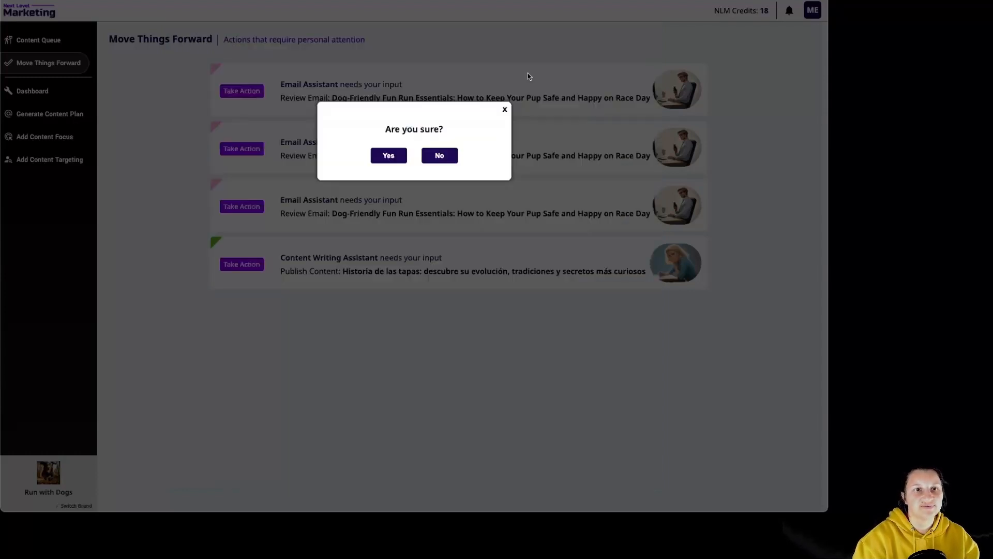
pyautogui.click(389, 156)
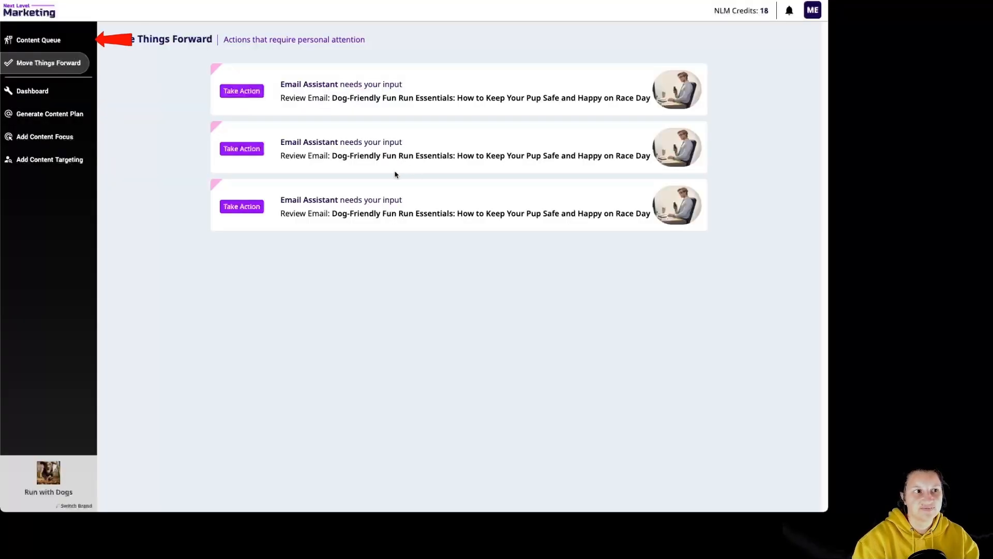
# - Set up medium 1,000-character social media posts for the queued "Historia de las tapas" article, using the main content as reference and including its link
pyautogui.click(39, 42)
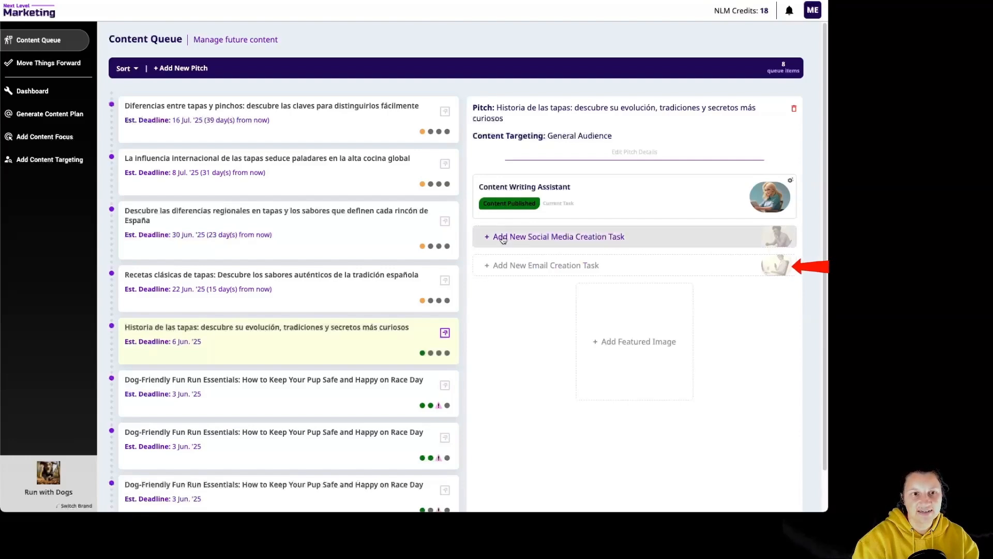
pyautogui.click(621, 244)
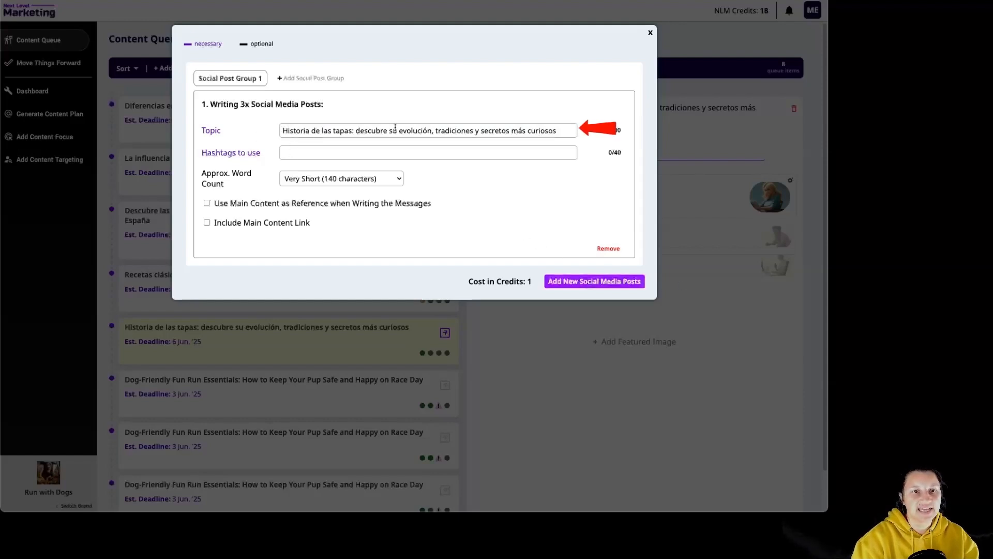
pyautogui.click(356, 181)
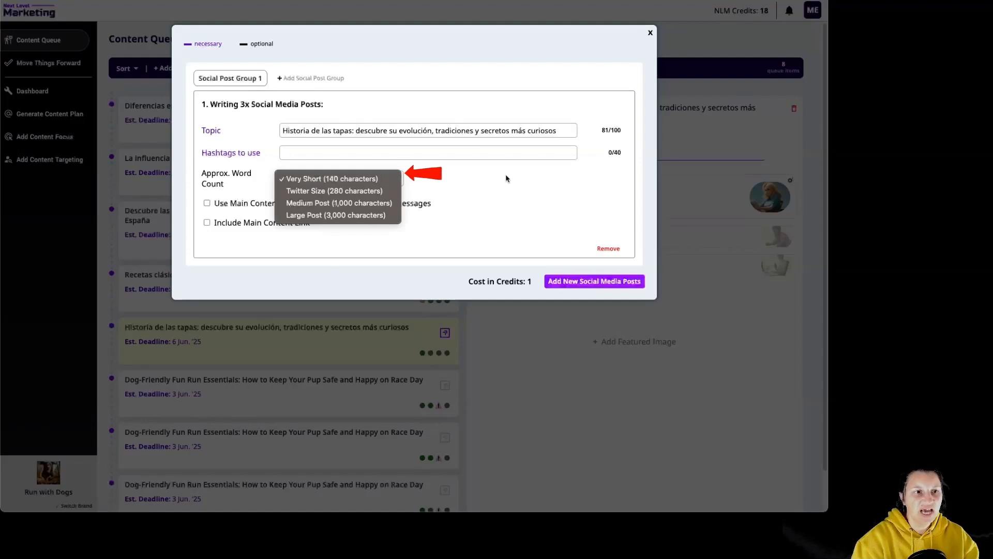
pyautogui.click(384, 202)
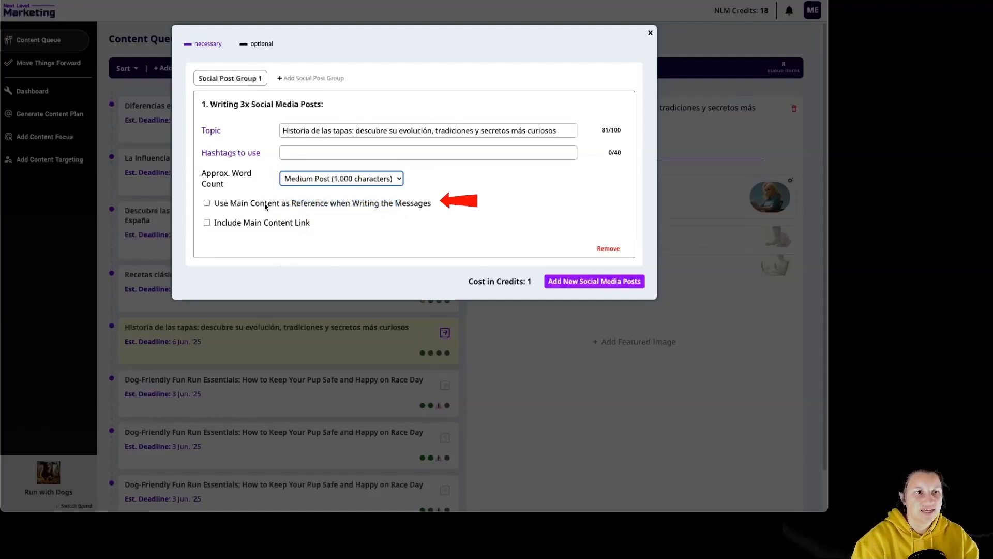
pyautogui.click(428, 208)
pyautogui.click(267, 226)
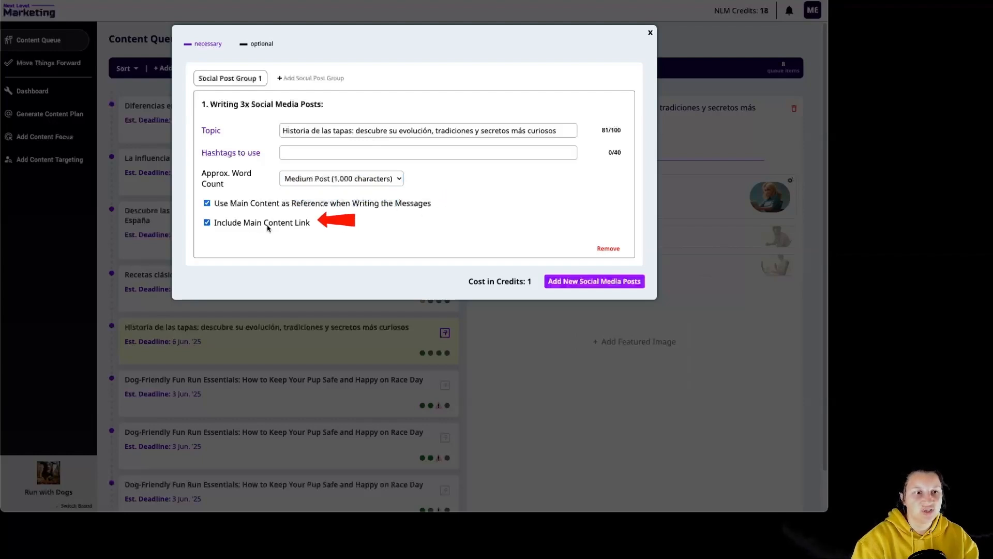
pyautogui.click(311, 80)
pyautogui.click(382, 79)
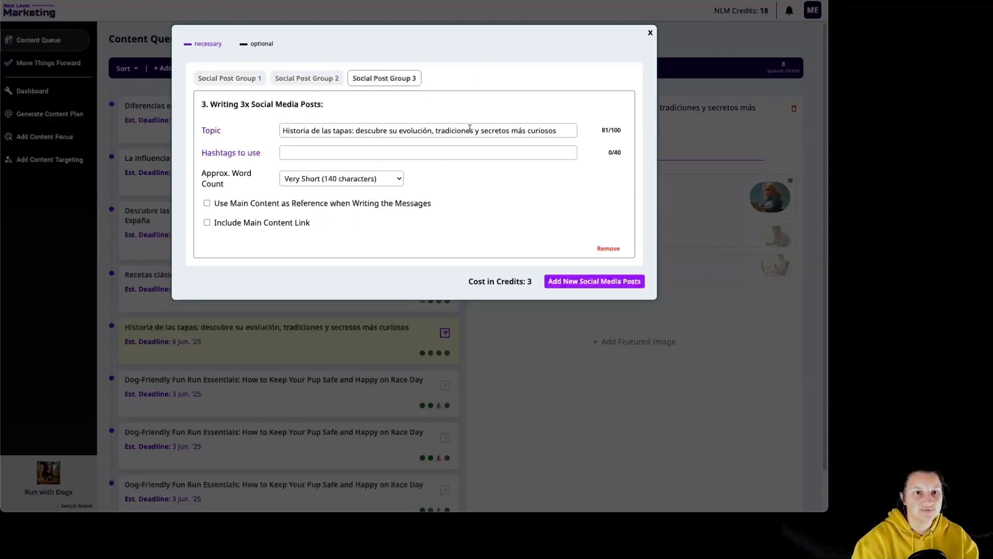
pyautogui.click(607, 251)
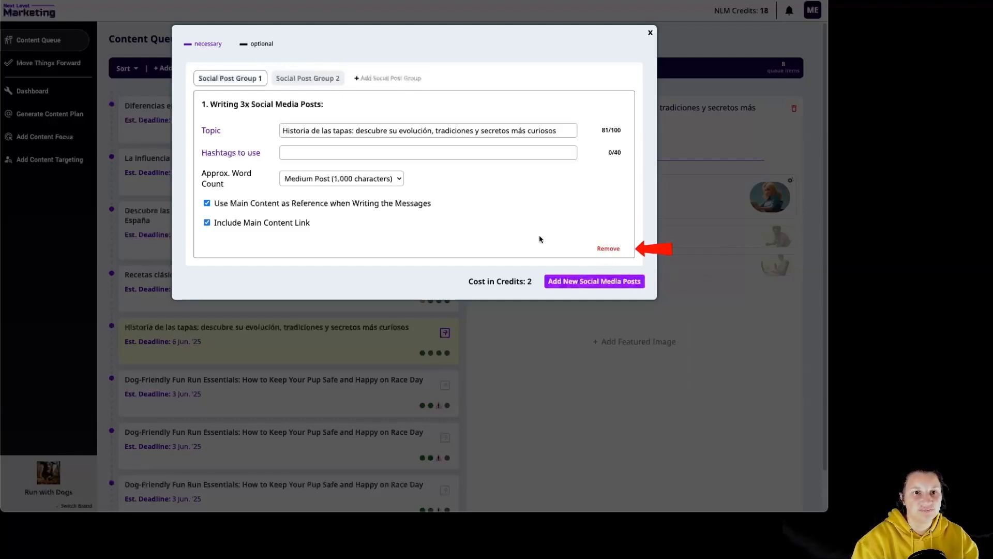
pyautogui.click(305, 86)
pyautogui.click(616, 251)
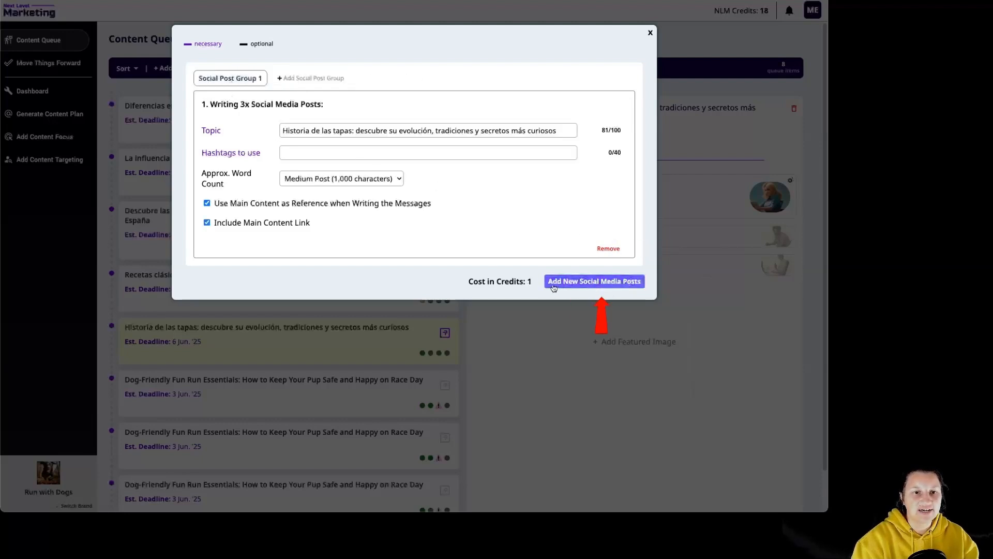
# - Add the configured social media posts, accept the credit use, and open the generated messages from their notification
pyautogui.click(627, 286)
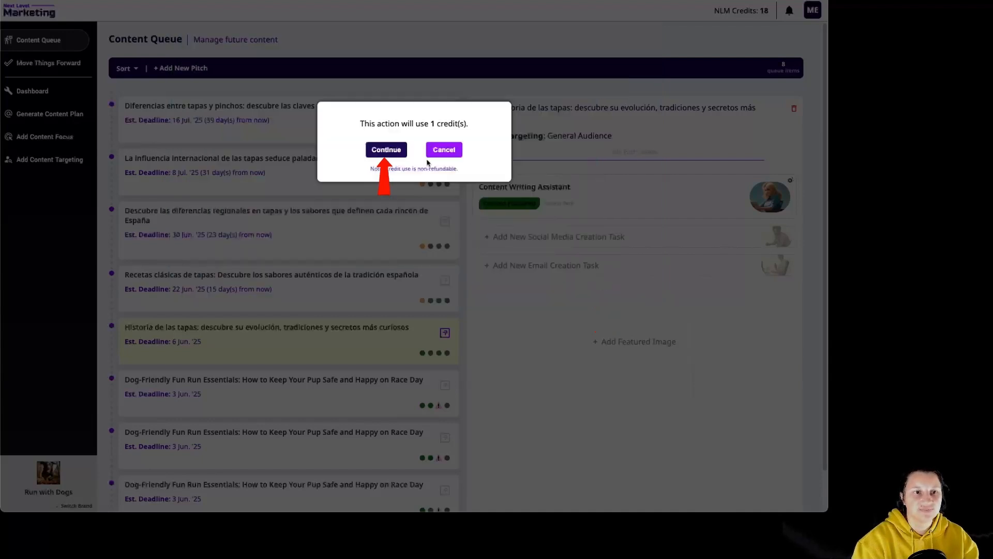
pyautogui.click(395, 151)
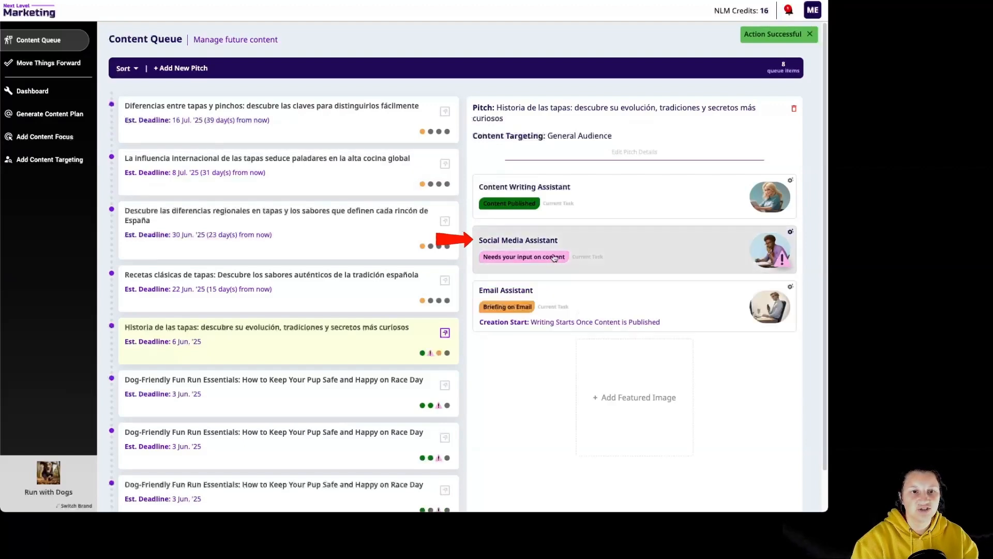
pyautogui.click(793, 17)
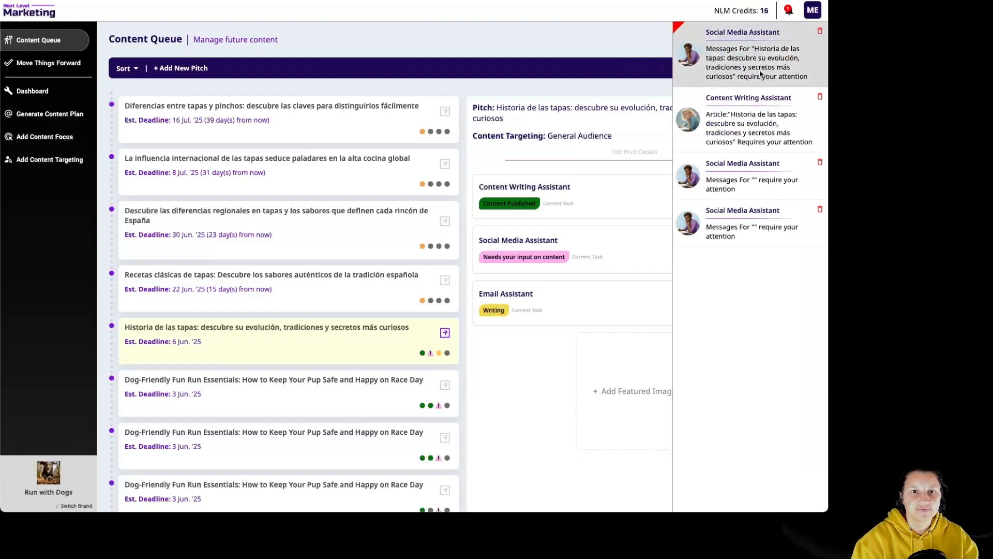
pyautogui.click(760, 74)
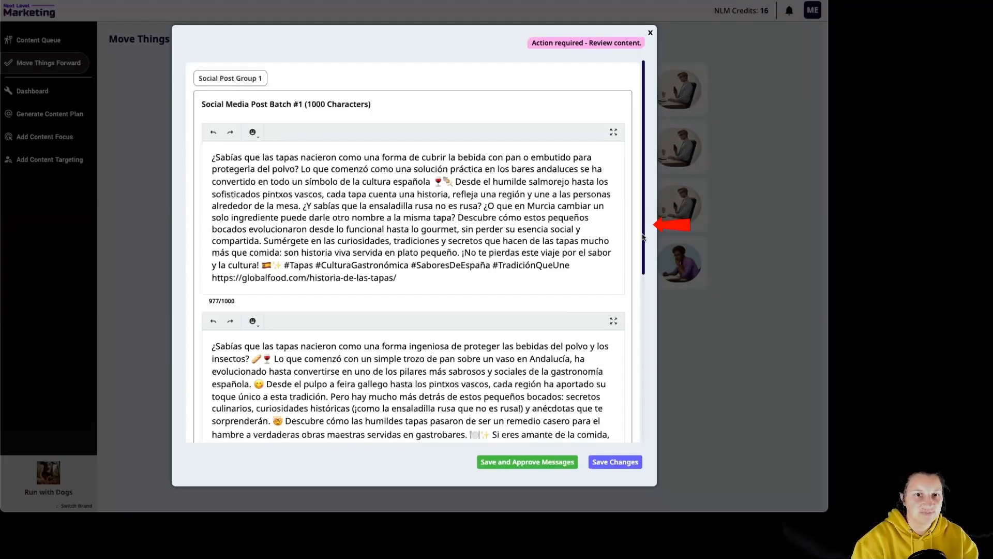
# - Review the generated social media messages and the available emojis, and approve the messages for manual publishing on any platform
pyautogui.moveTo(643, 238); pyautogui.dragTo(659, 409)
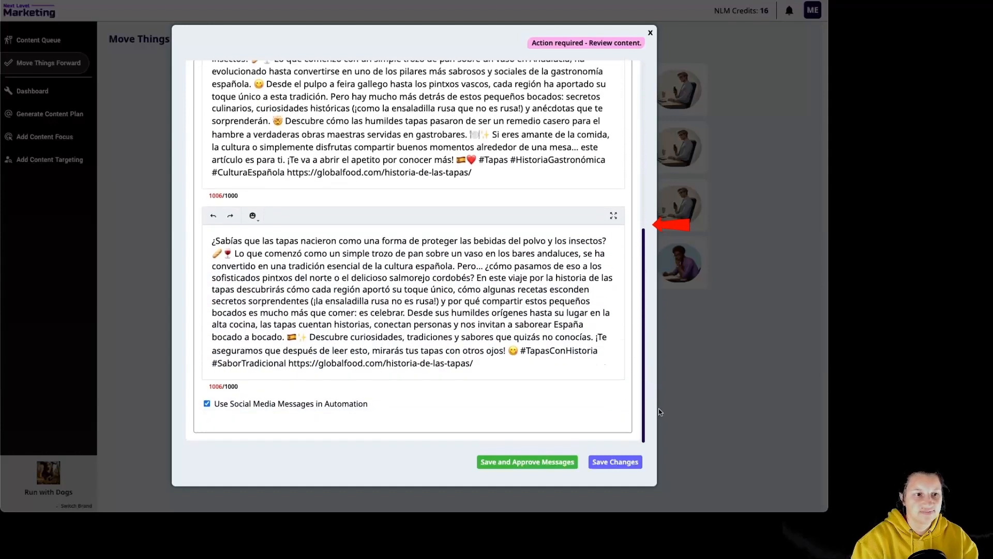
pyautogui.click(522, 306)
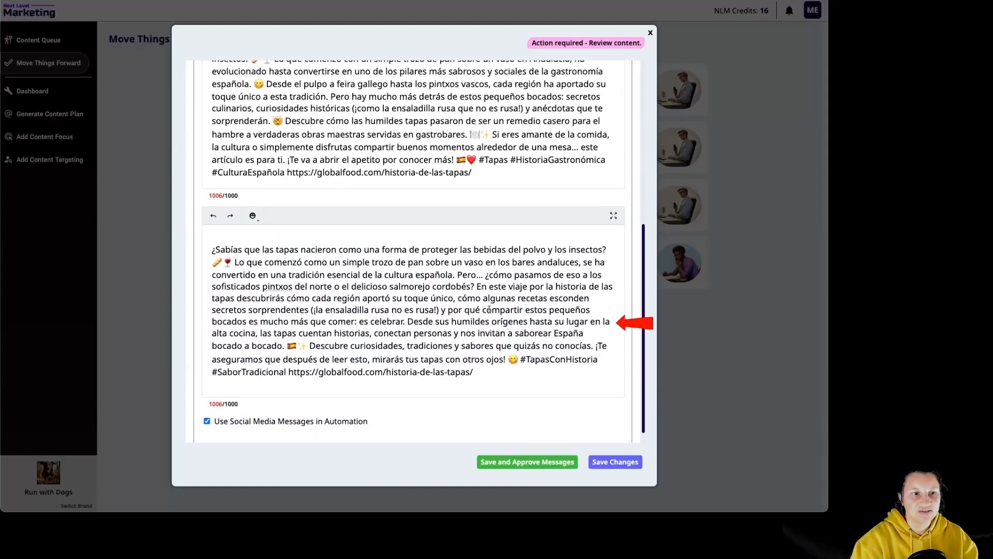
pyautogui.click(253, 215)
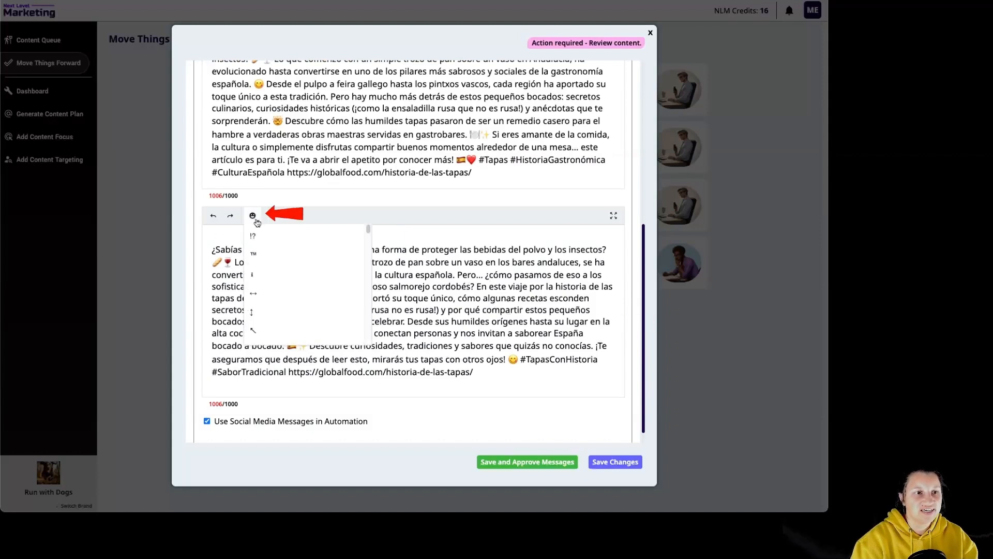
pyautogui.moveTo(369, 238); pyautogui.dragTo(369, 284)
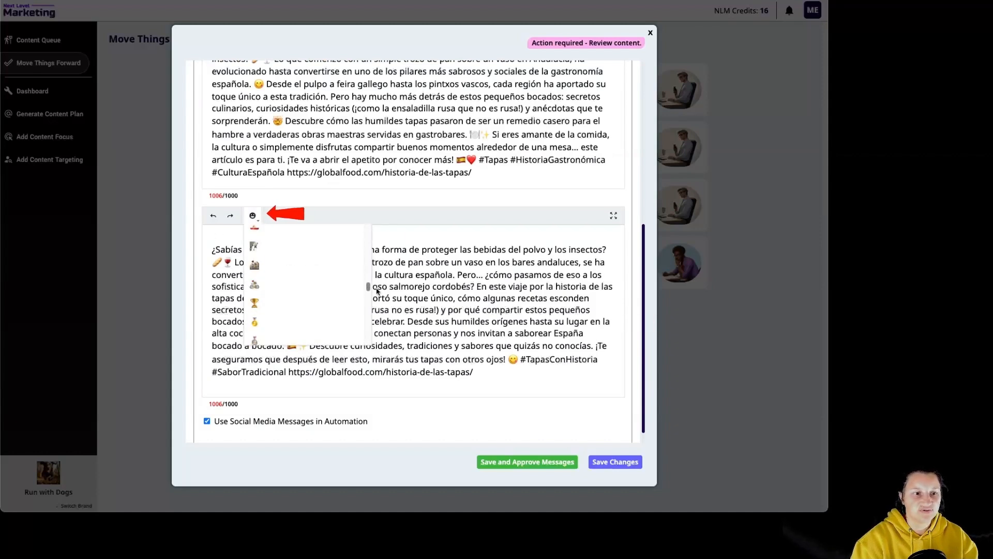
pyautogui.click(483, 364)
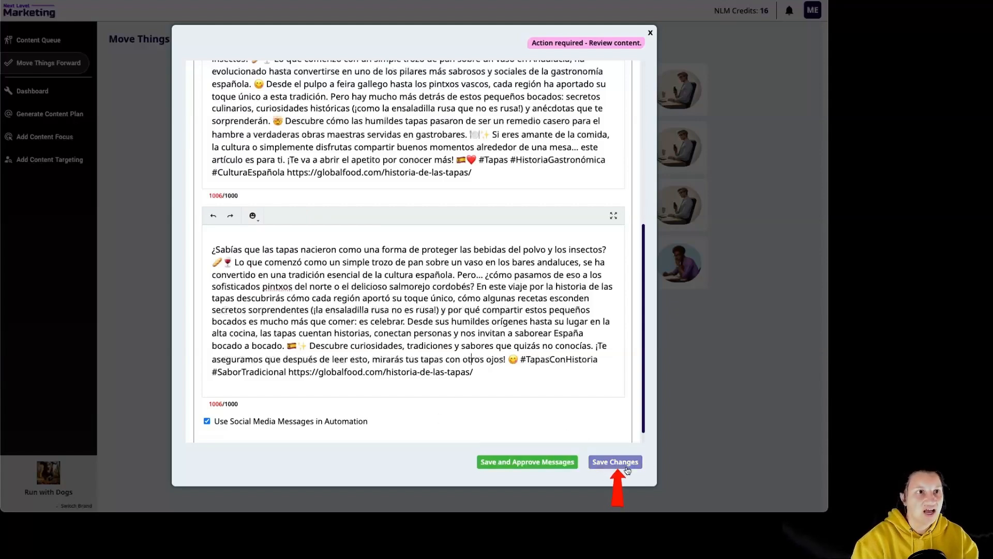
pyautogui.click(548, 463)
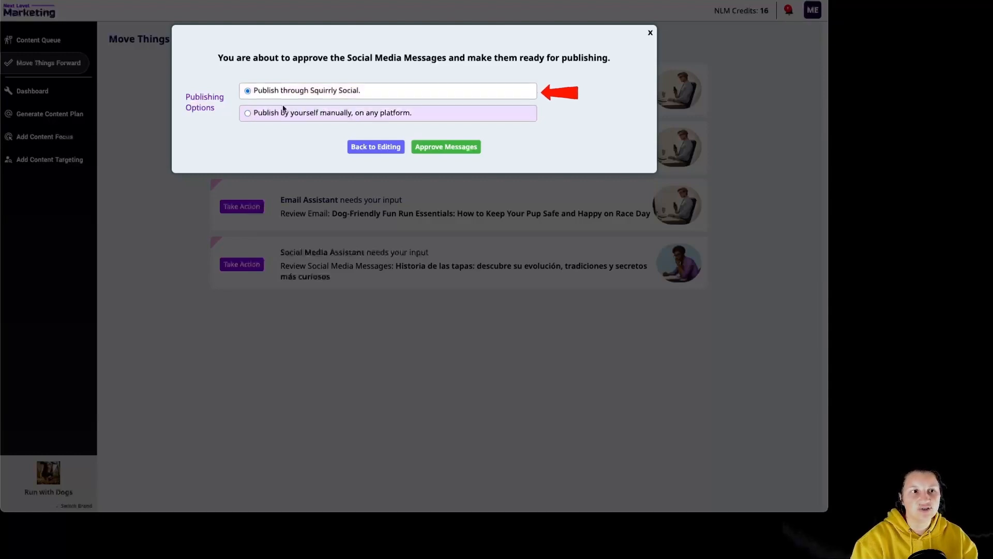
pyautogui.click(404, 116)
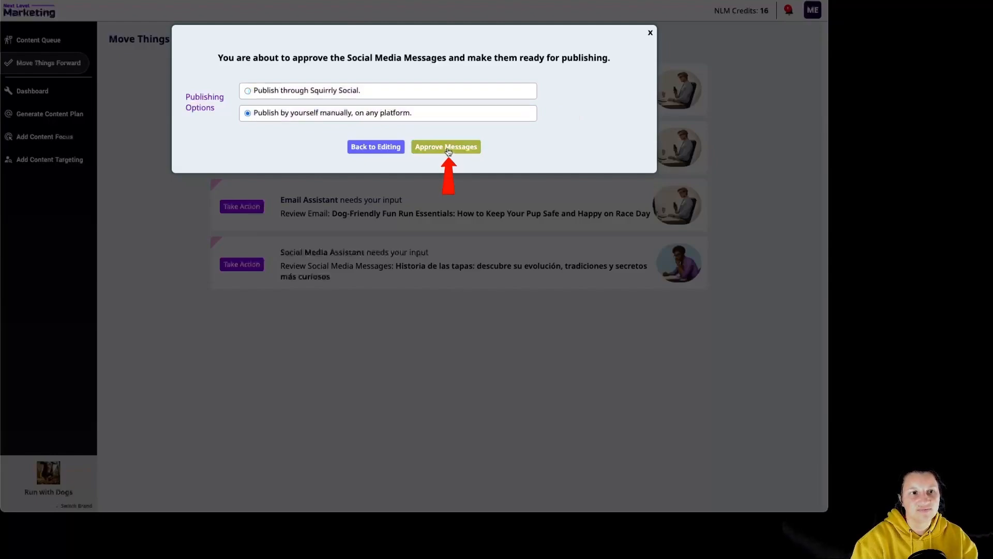
pyautogui.click(448, 150)
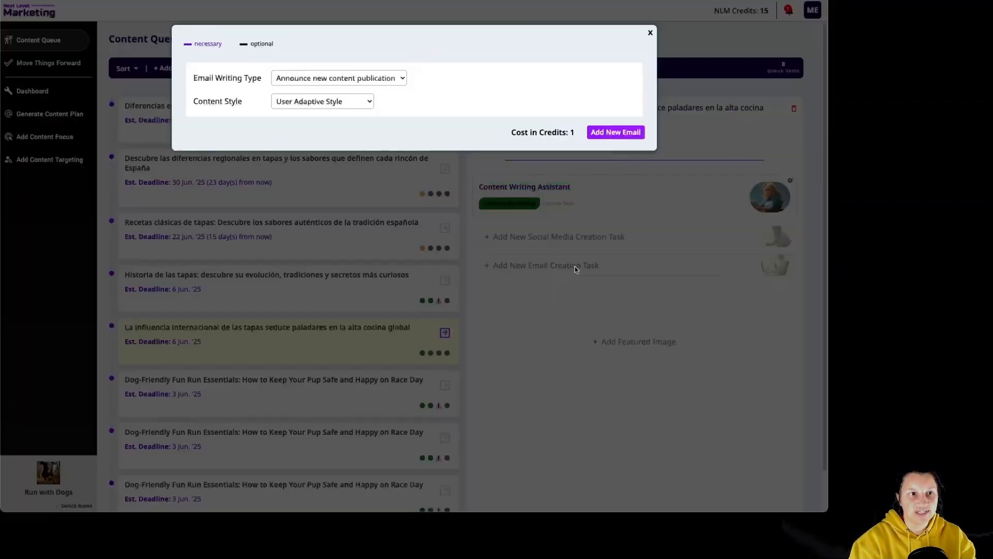
# - Add an email task in Witty Style announcing the new publication of "La influencia internacional de las tapas", accepting the credit use
pyautogui.click(573, 266)
pyautogui.click(342, 79)
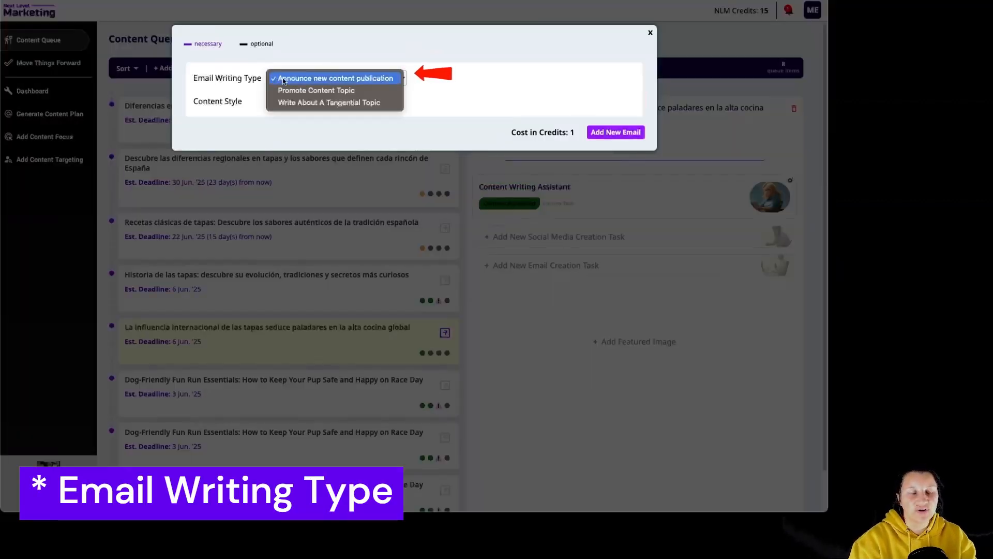
pyautogui.click(384, 80)
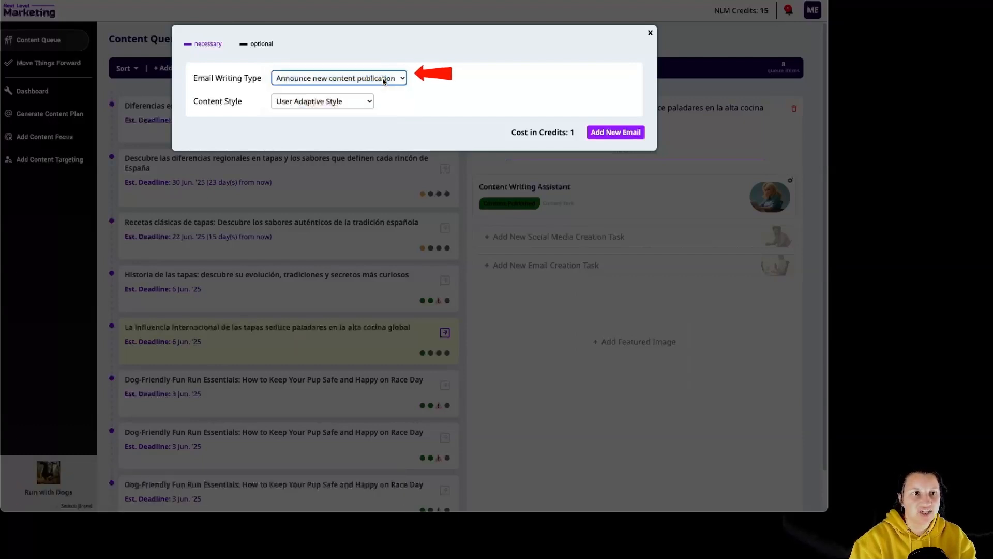
pyautogui.click(360, 102)
pyautogui.click(315, 271)
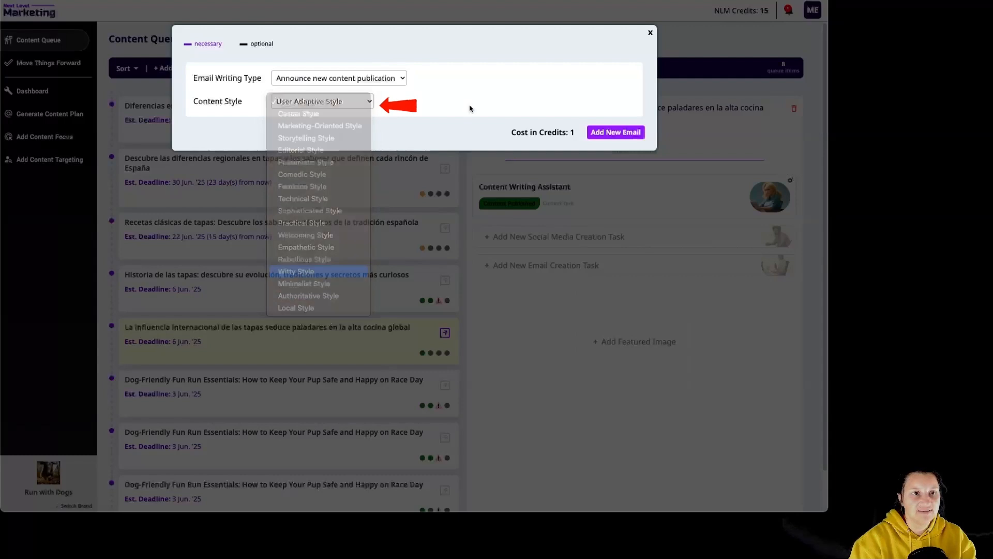
pyautogui.click(616, 132)
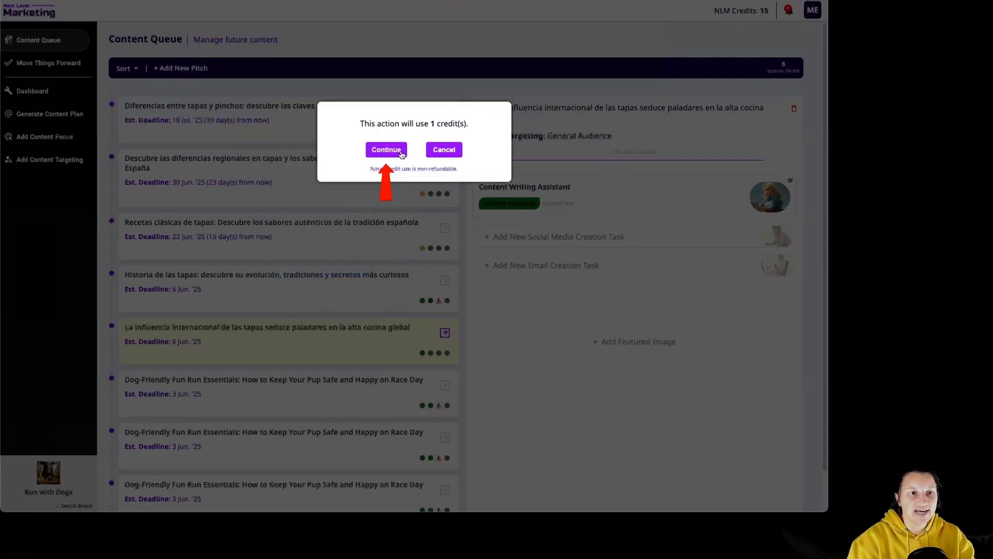
pyautogui.click(387, 149)
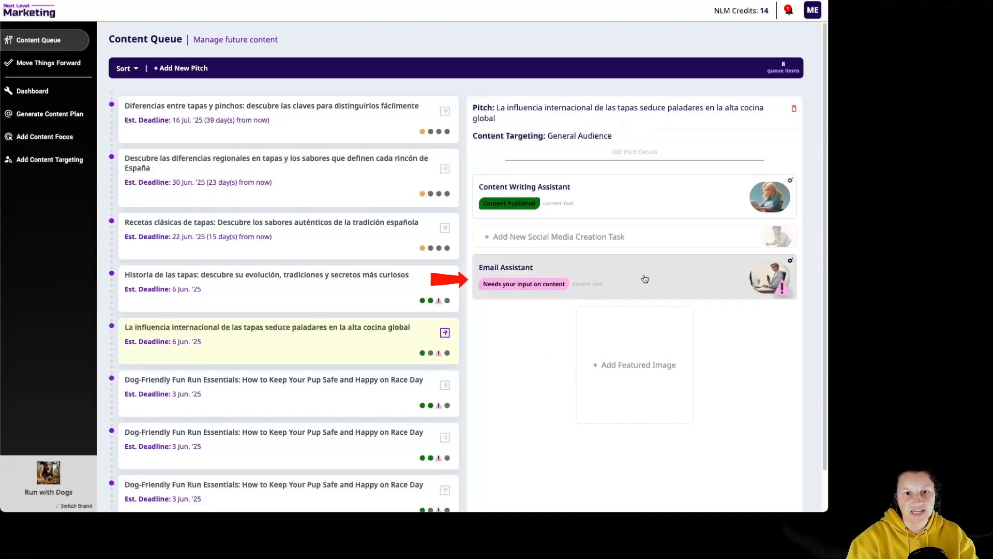
# - Review the generated email for "La influencia internacional de las tapas" and approve it for manual publishing
pyautogui.click(661, 279)
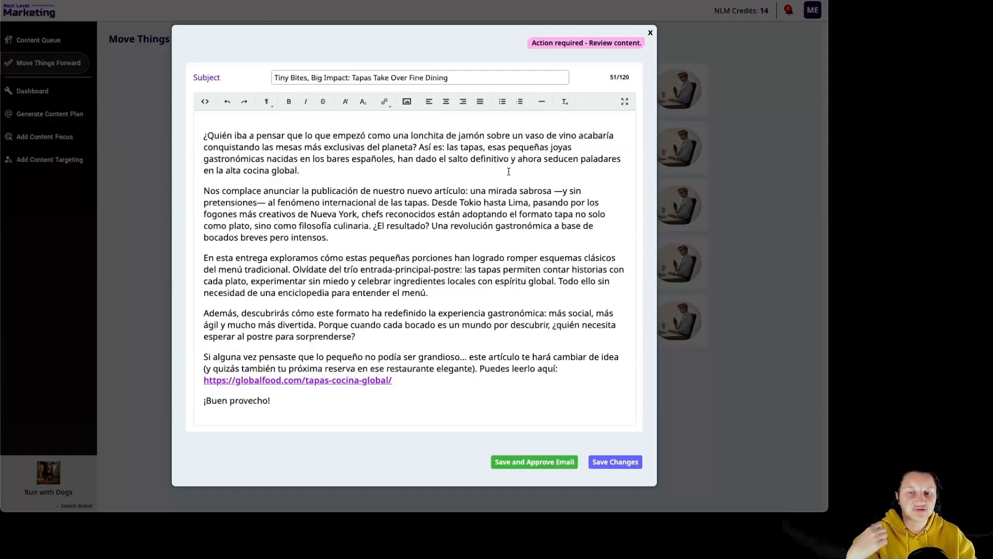
pyautogui.click(518, 462)
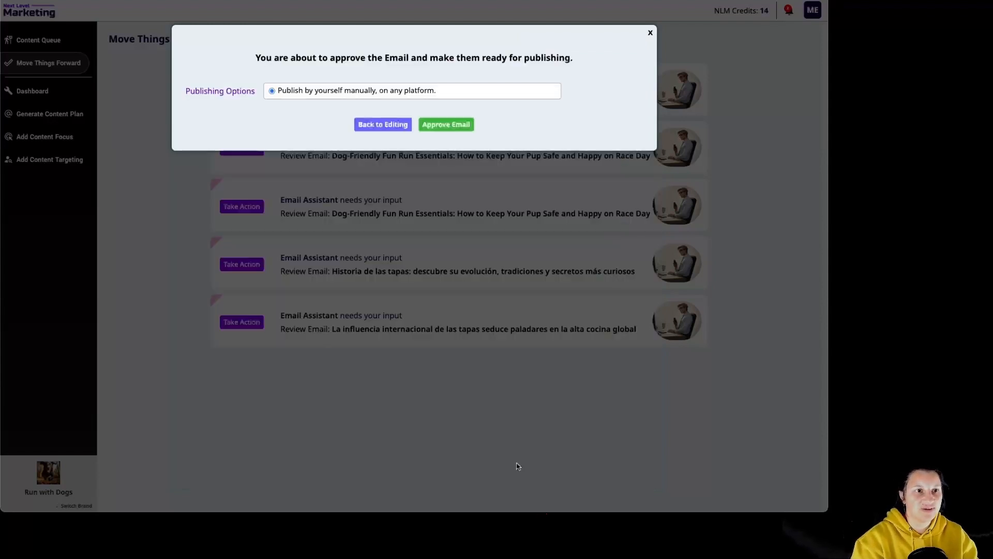
pyautogui.click(453, 129)
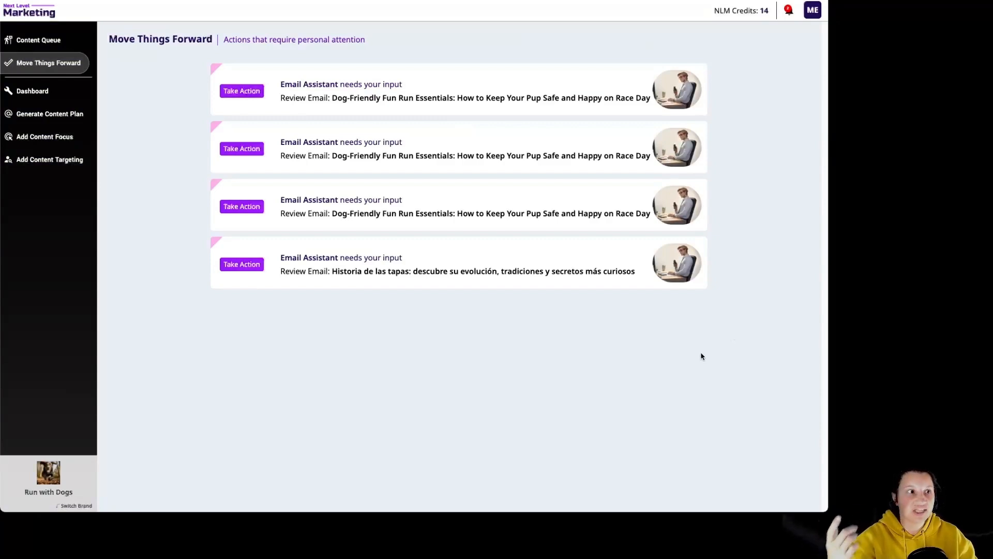
# - Add a new pitch named "Destinos rurales para escapadas de verano" to the content queue, targeting the General Audience
pyautogui.click(48, 47)
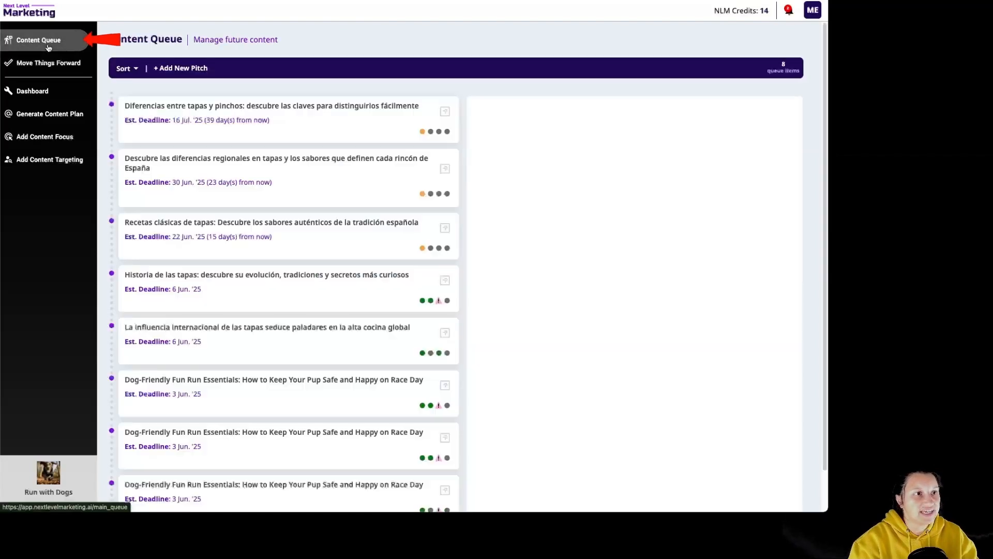
pyautogui.click(191, 70)
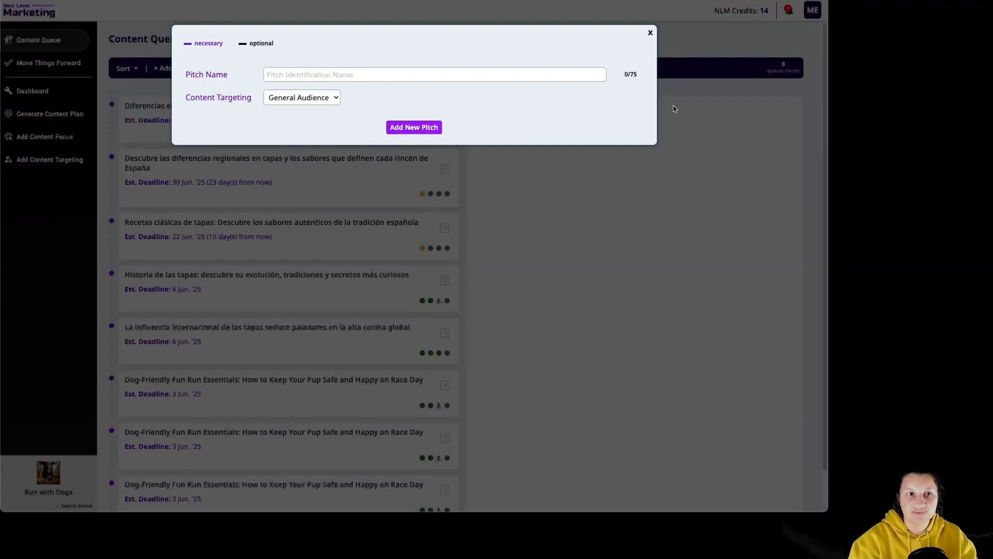
pyautogui.click(529, 80)
pyautogui.write('Destinos rurales para escapadas de verano')
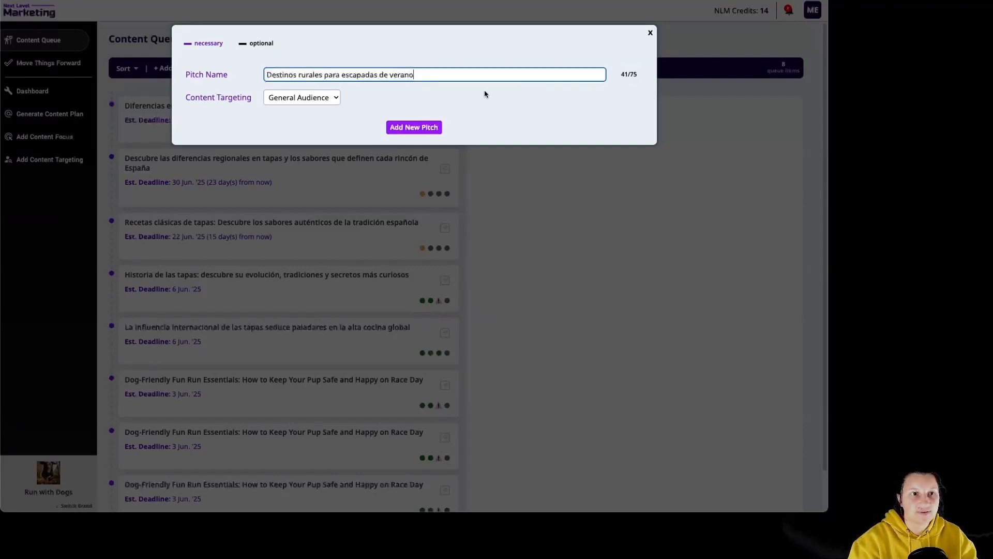
pyautogui.click(414, 127)
# - Set up an article writing task for the pitch "Destinos rurales para escapadas de verano" in Comedic Style with about 1000 words
pyautogui.click(341, 127)
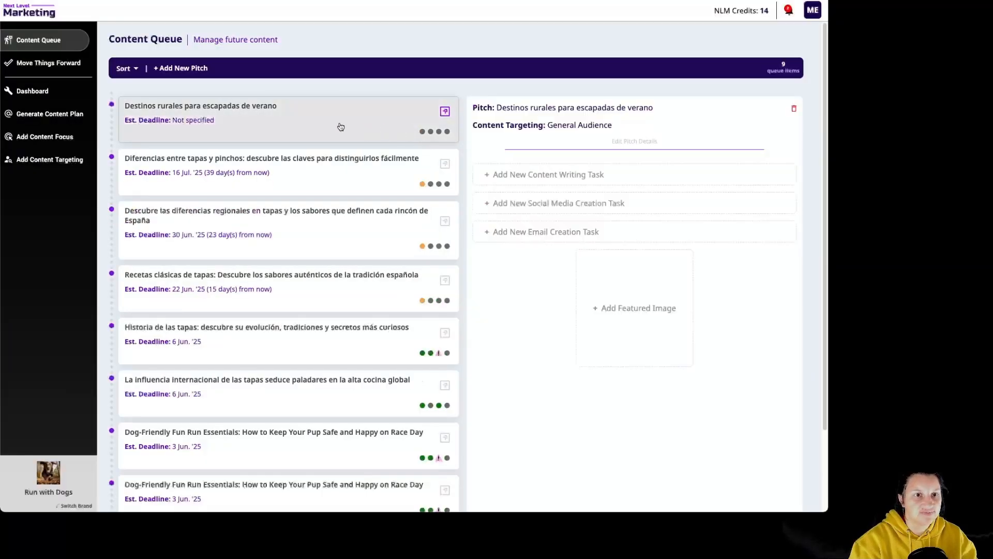
pyautogui.click(597, 176)
pyautogui.click(321, 166)
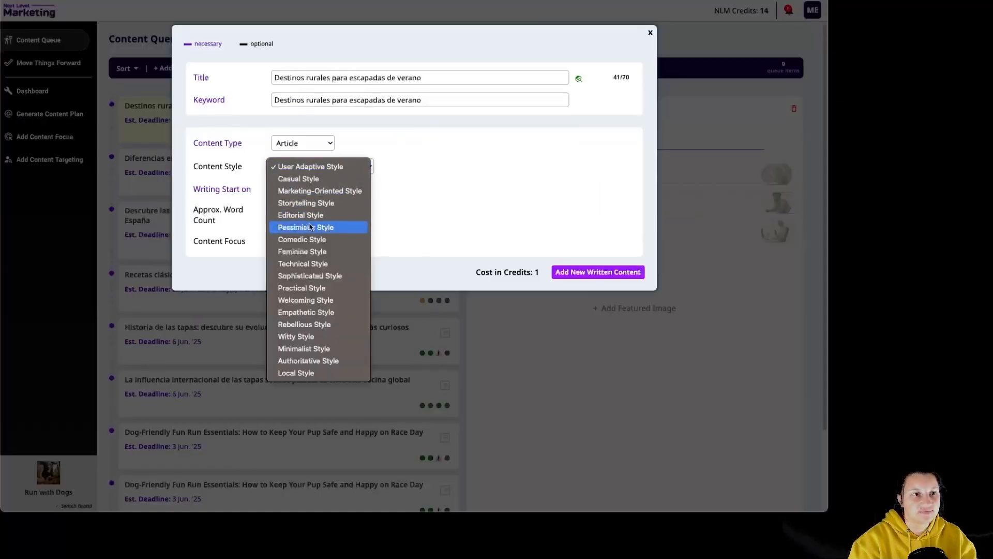
pyautogui.click(305, 239)
pyautogui.click(286, 214)
pyautogui.click(288, 240)
# - Schedule the article's writing start for 2025-06-06 at 2:00 and add the written content, accepting the credit use
pyautogui.click(294, 189)
pyautogui.click(350, 259)
pyautogui.click(338, 190)
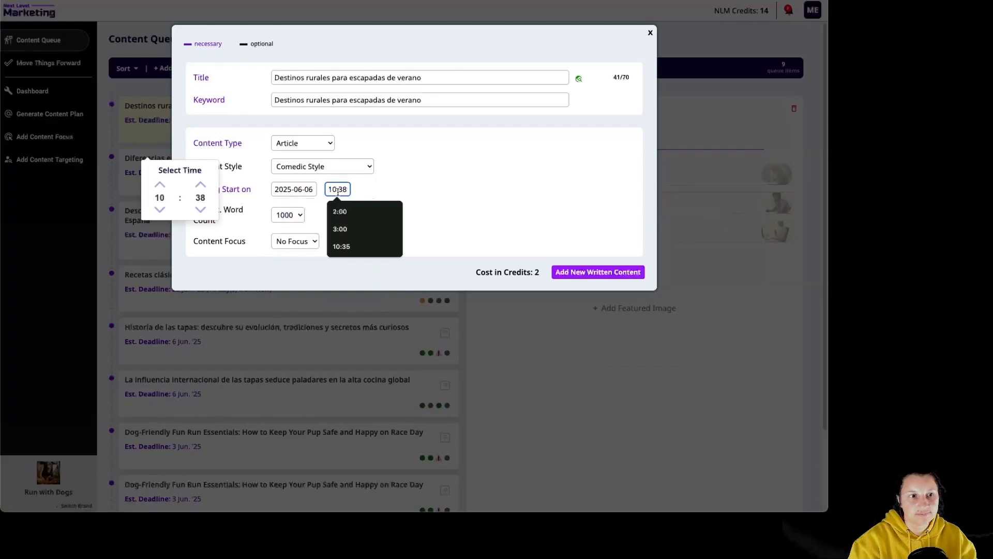
pyautogui.click(340, 211)
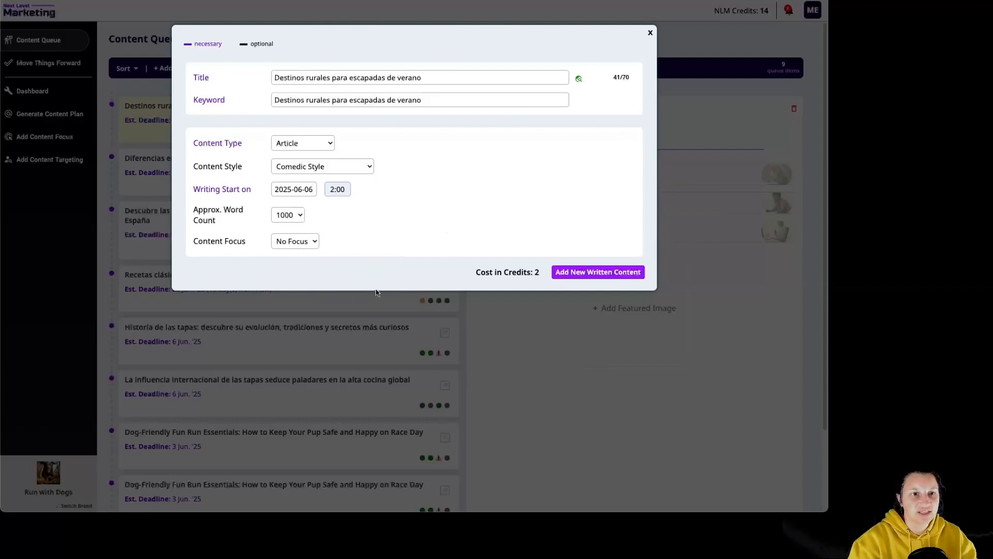
pyautogui.click(595, 273)
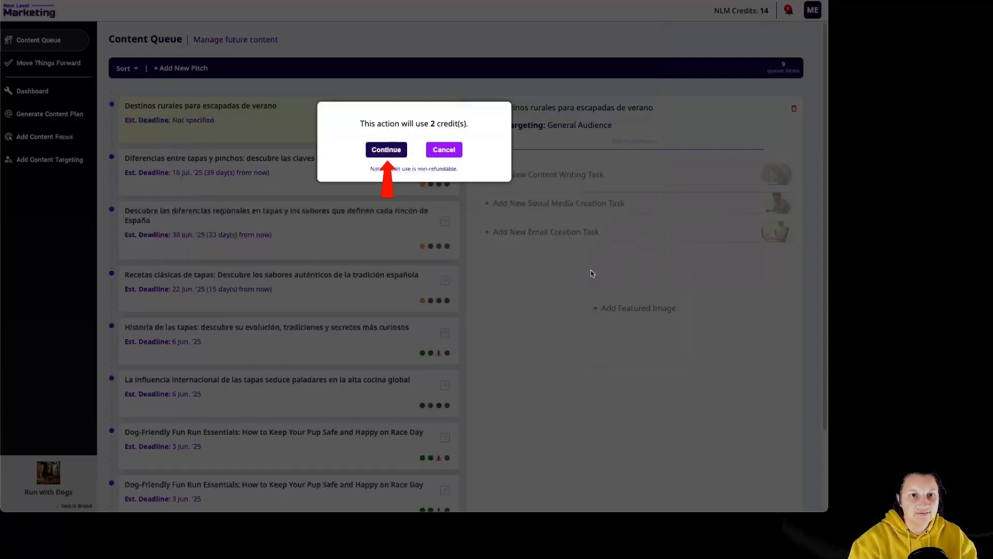
pyautogui.click(392, 149)
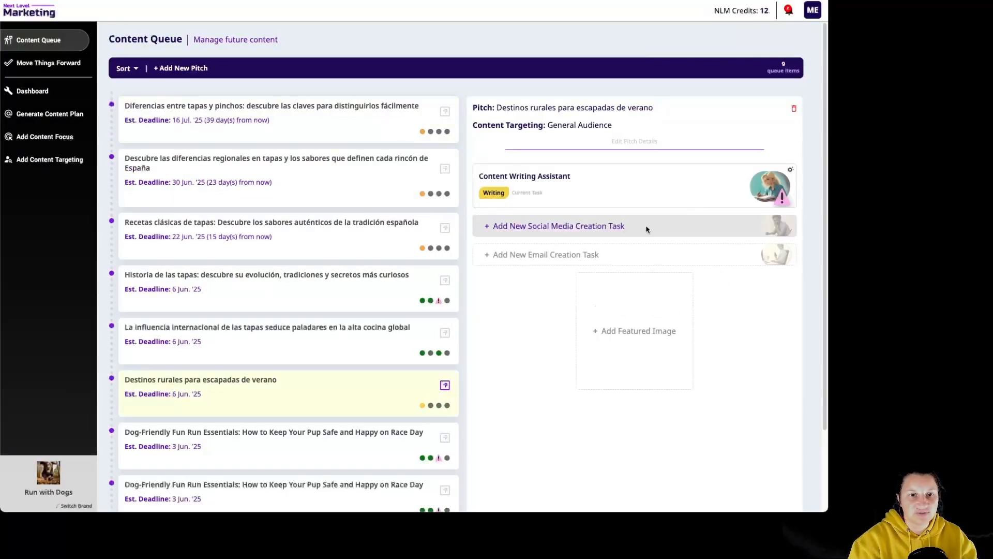
# - Add a social media task on "Destinos rurales para escapadas de verano" in Twitter Size (280 characters), accepting the credit use
pyautogui.click(579, 231)
pyautogui.click(319, 181)
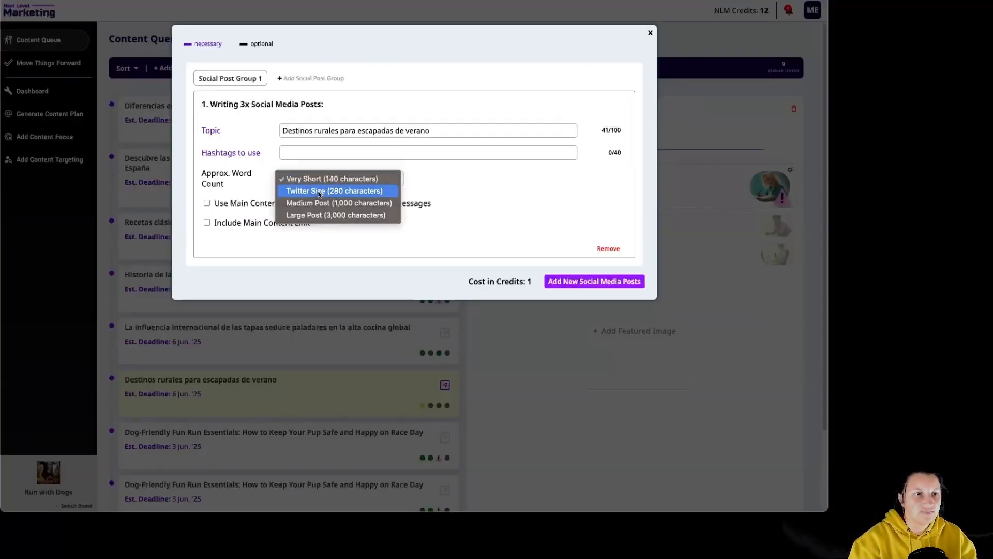
pyautogui.click(319, 191)
pyautogui.click(572, 281)
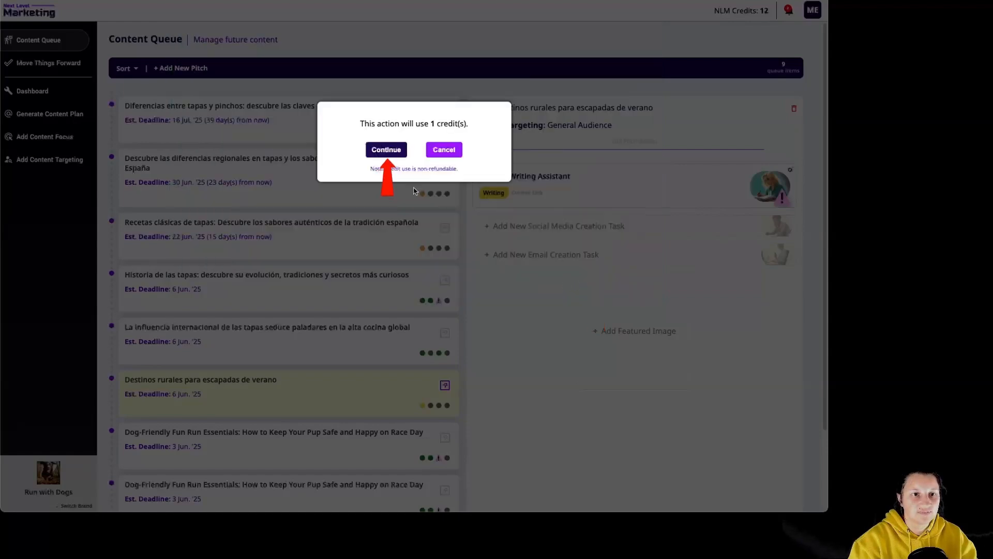
pyautogui.click(383, 150)
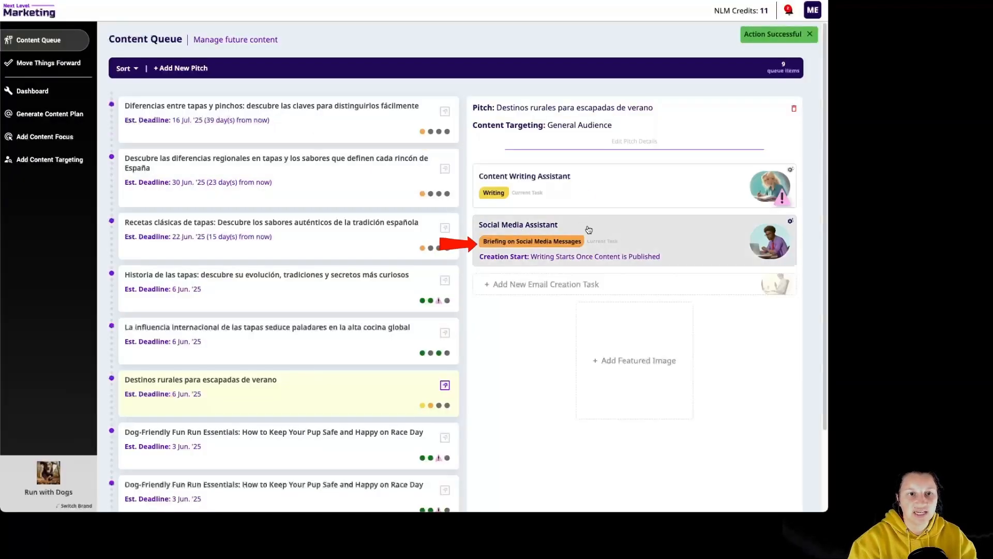
# - Force the social media posts of the pitch to be written immediately, without waiting for the main content's publication
pyautogui.click(670, 243)
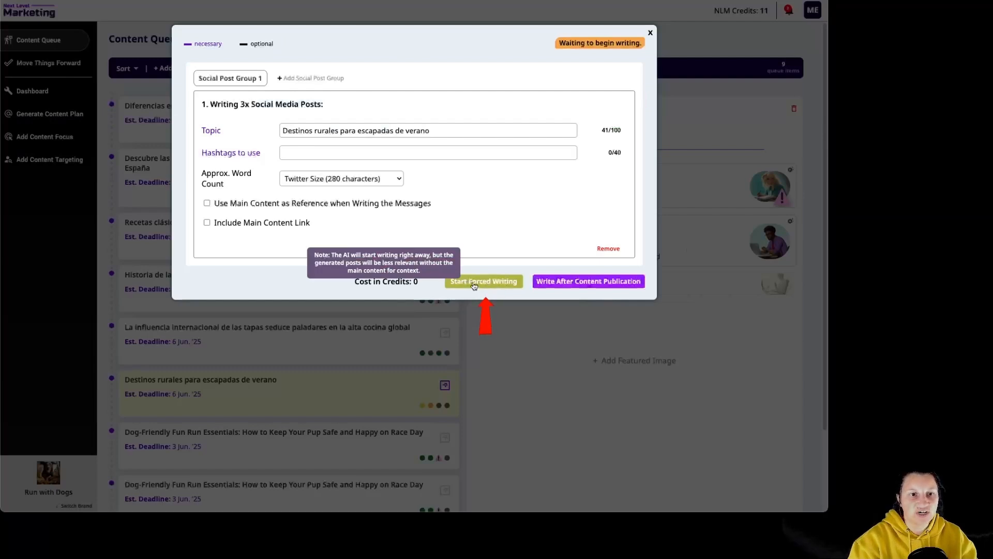
pyautogui.click(489, 283)
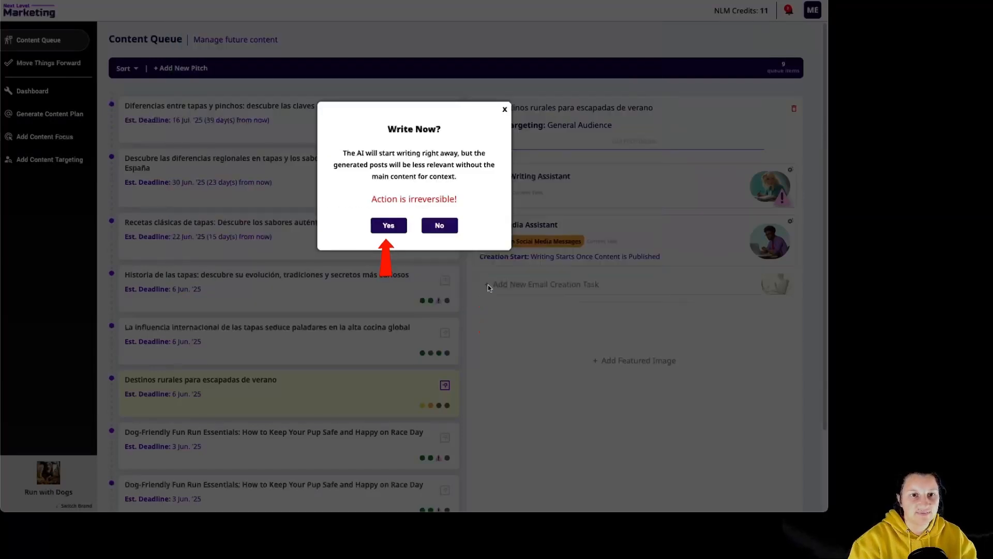
pyautogui.click(383, 226)
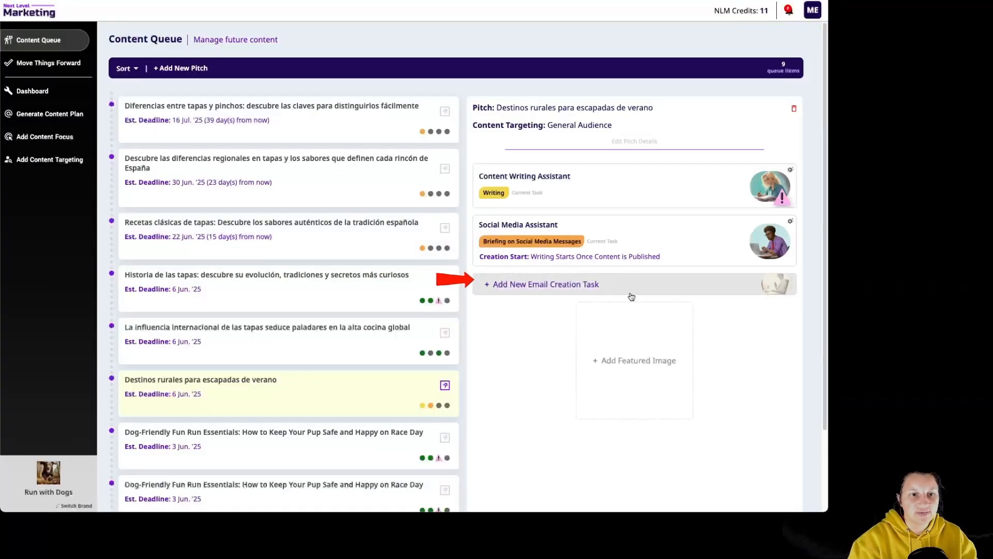
# - Add an email task in Comedic Style that announces the new content publication for the pitch, and confirm it
pyautogui.click(557, 286)
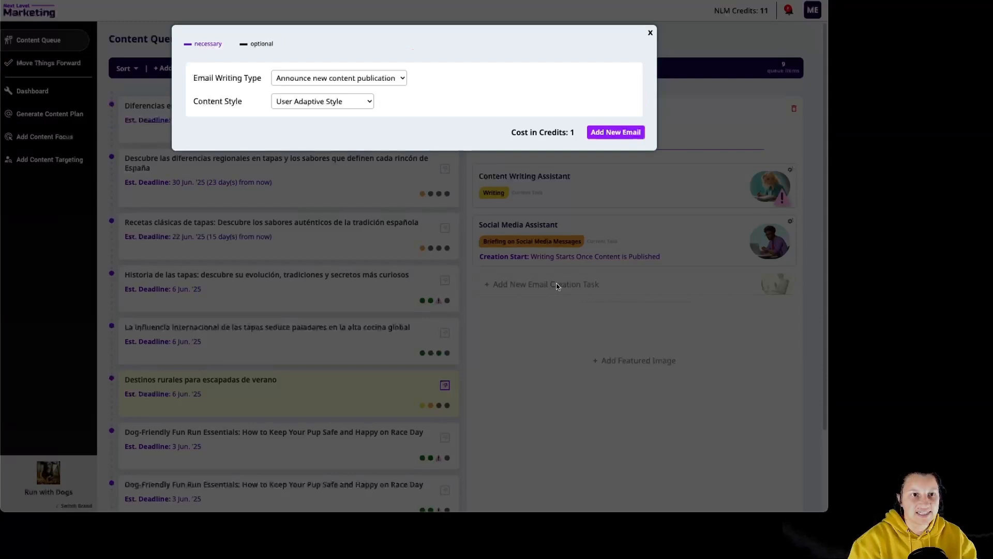
pyautogui.click(364, 104)
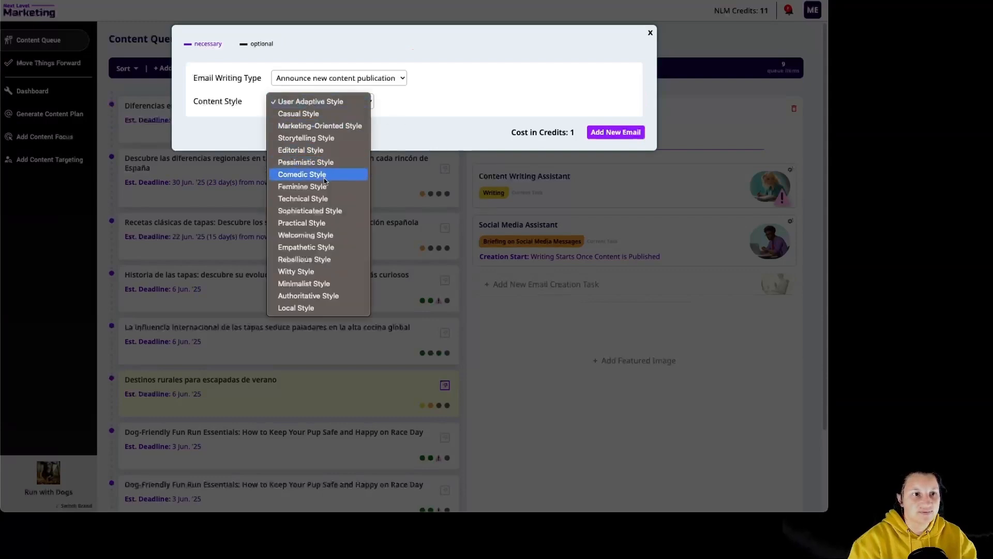
pyautogui.click(310, 175)
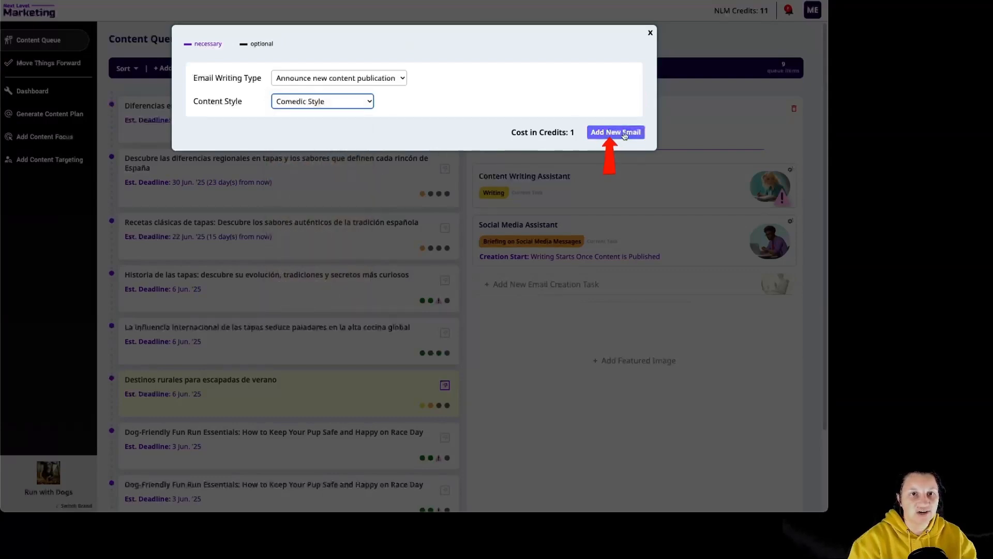
pyautogui.click(626, 133)
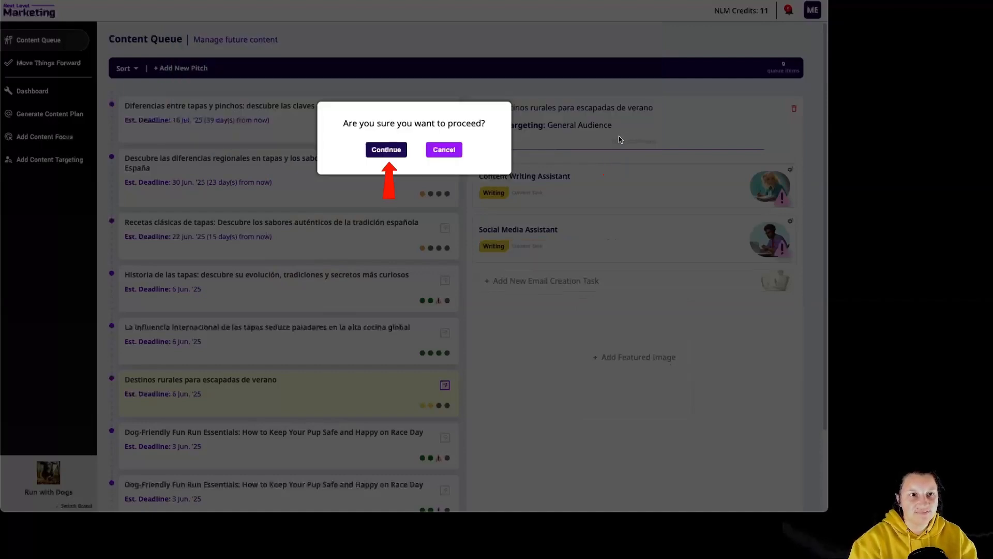
pyautogui.click(387, 150)
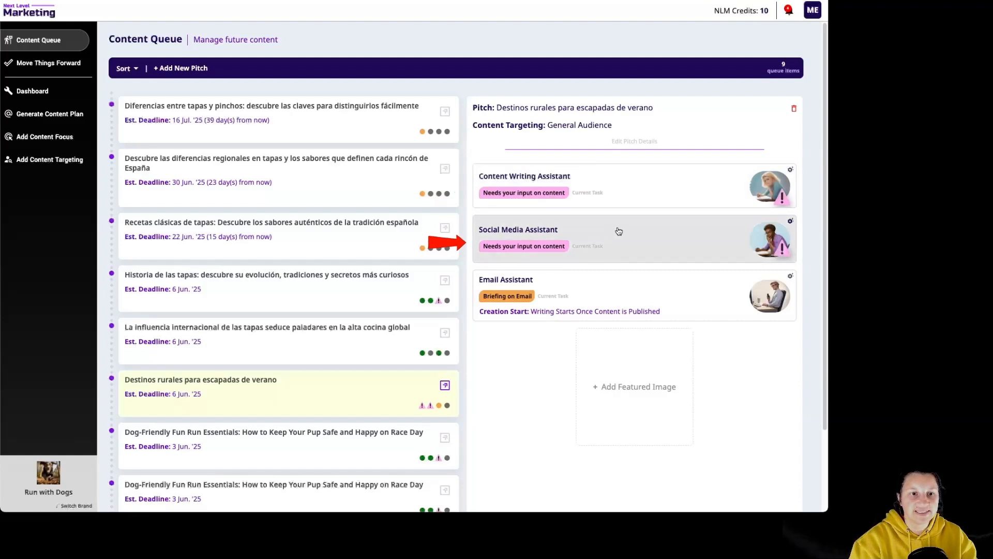
# - Review the generated article "Destinos rurales para escapadas de verano" from its notification and approve it for manual publishing on any platform
pyautogui.click(788, 13)
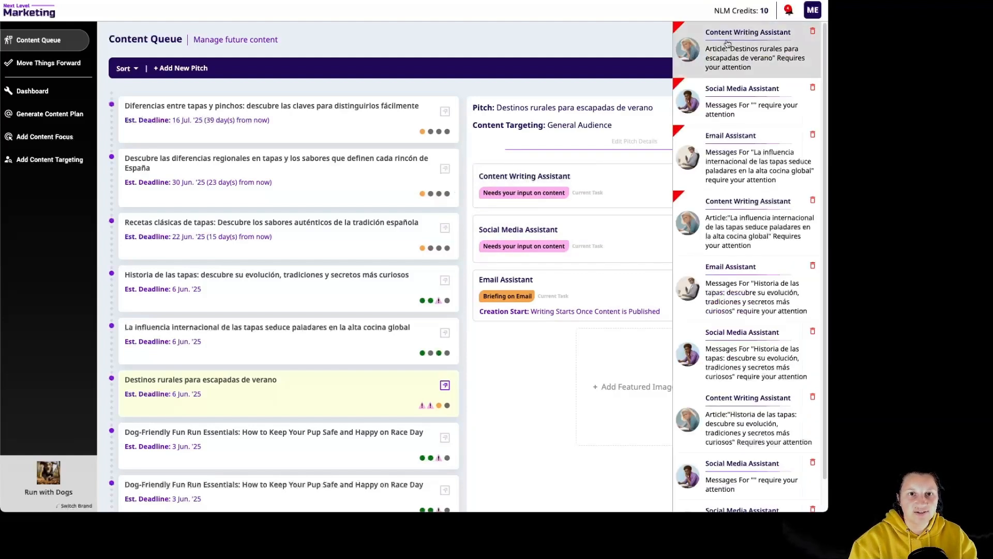
pyautogui.click(817, 13)
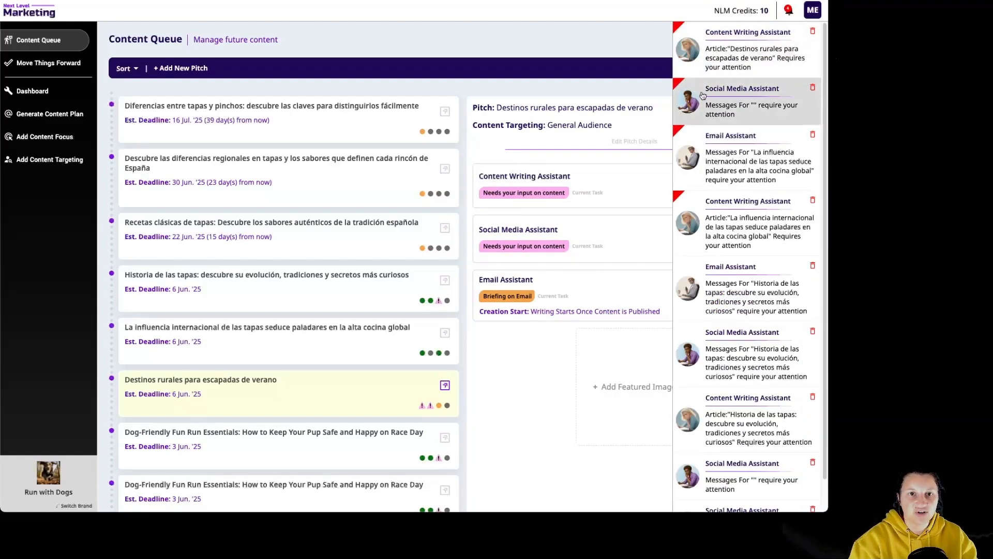
pyautogui.click(734, 60)
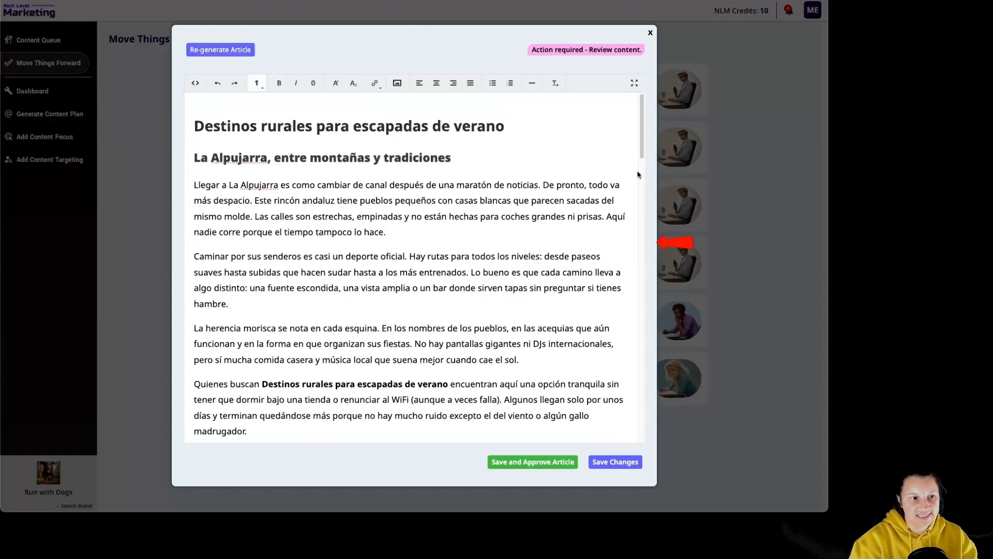
pyautogui.moveTo(642, 113); pyautogui.dragTo(667, 354)
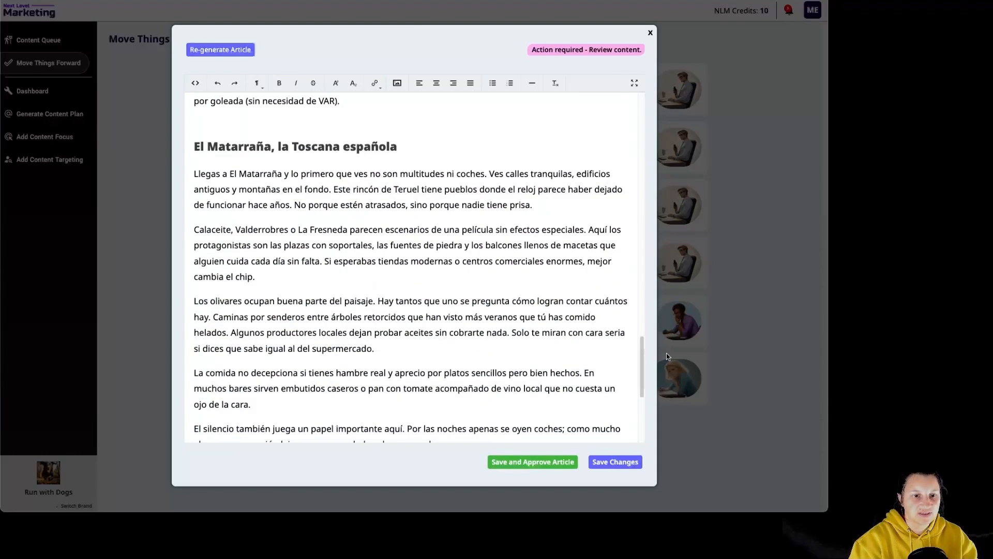
pyautogui.click(561, 462)
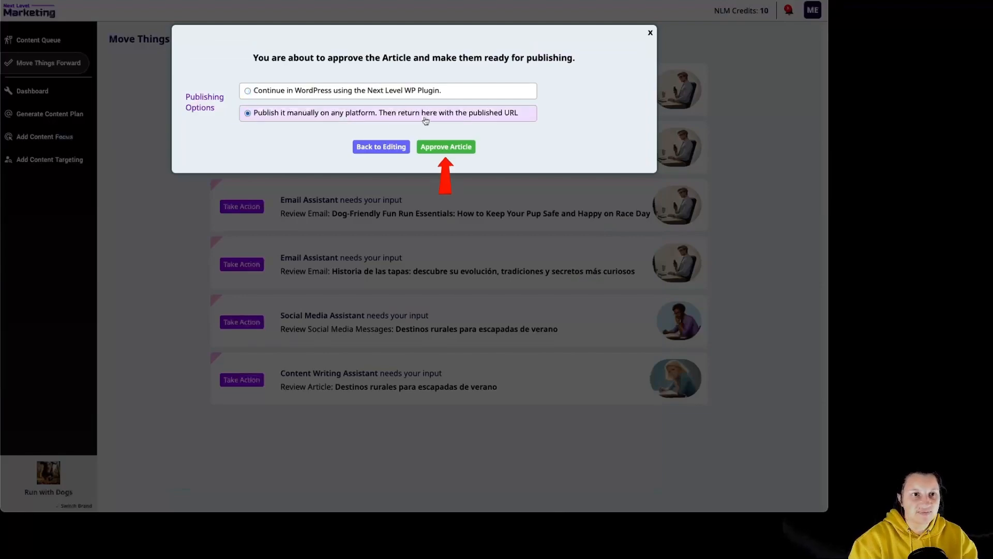
pyautogui.click(445, 146)
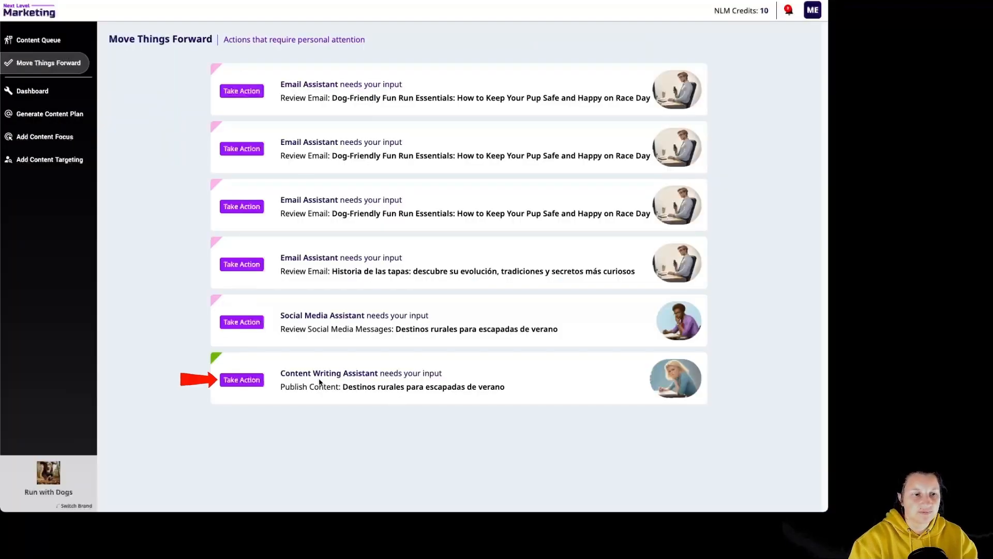
# - Complete the publishing action for the article "Destinos rurales para escapadas de verano" and confirm it
pyautogui.click(261, 382)
pyautogui.click(516, 73)
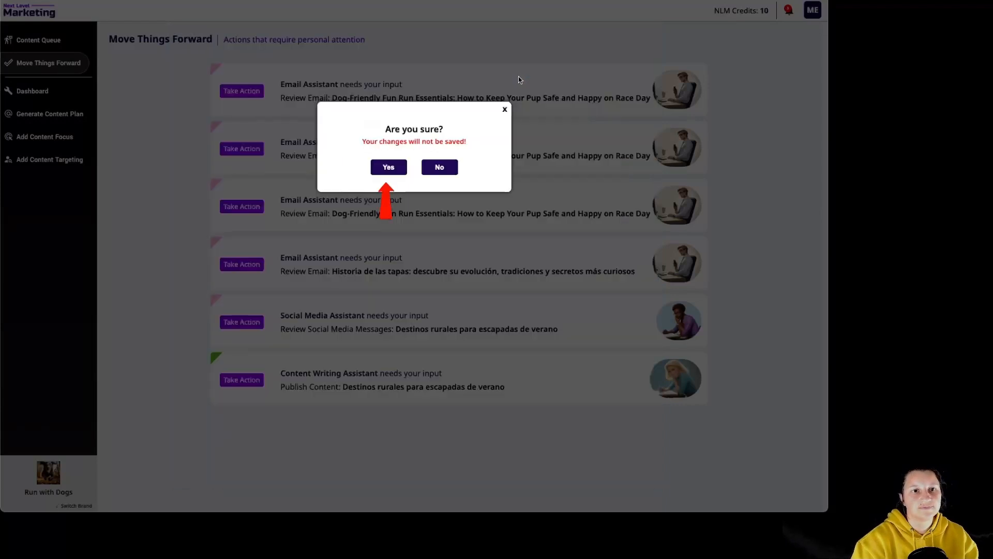
pyautogui.click(390, 168)
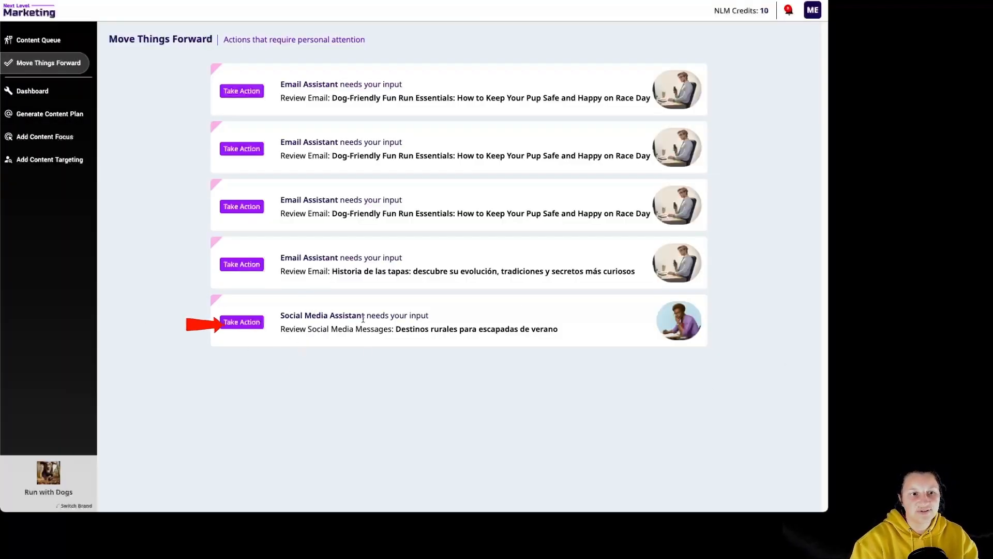
# - Review the generated social media messages for "Destinos rurales para escapadas de verano" and close them without approving
pyautogui.click(244, 324)
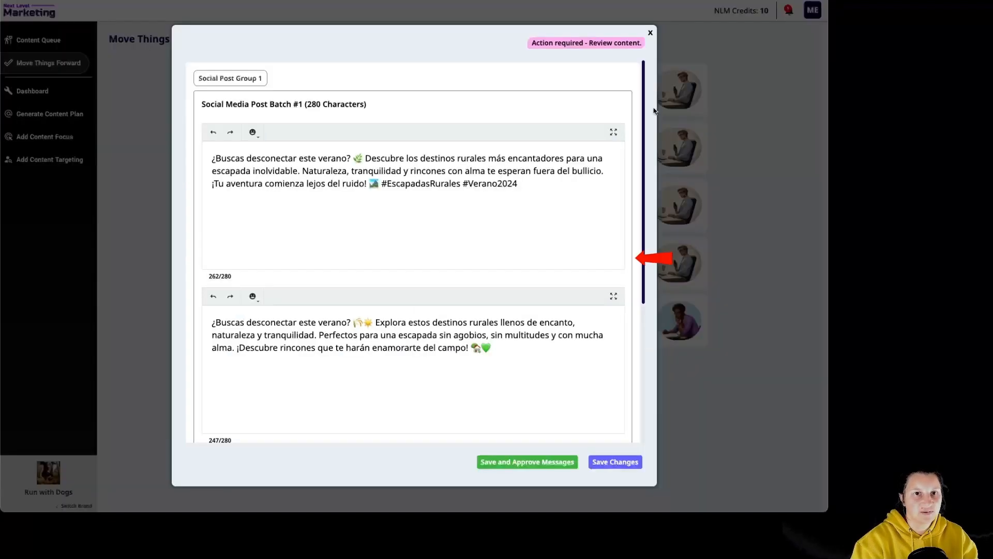
pyautogui.moveTo(644, 111); pyautogui.dragTo(647, 82)
pyautogui.click(651, 34)
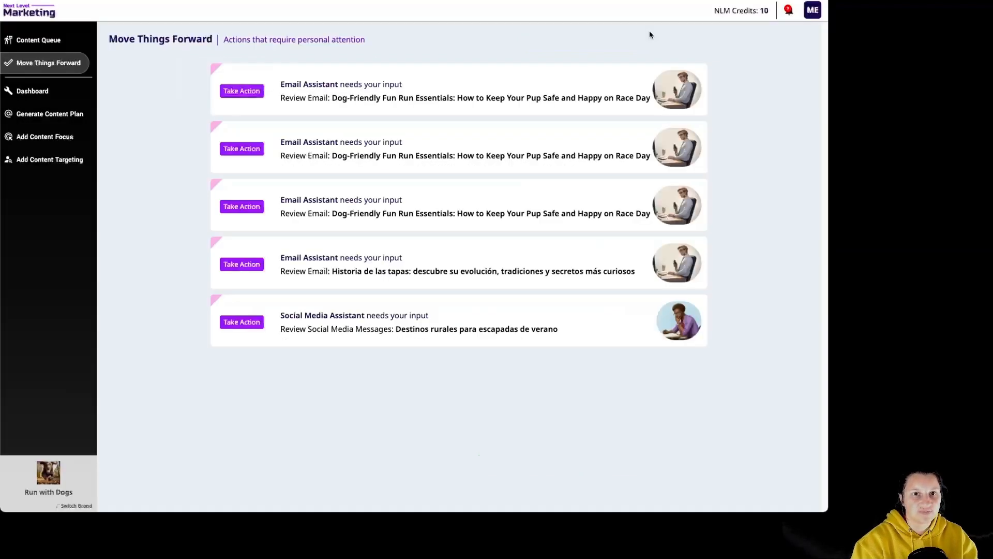
# - Check the assistants' task statuses for the pitch "Destinos rurales para escapadas de verano" in the content queue and open its email task
pyautogui.click(60, 41)
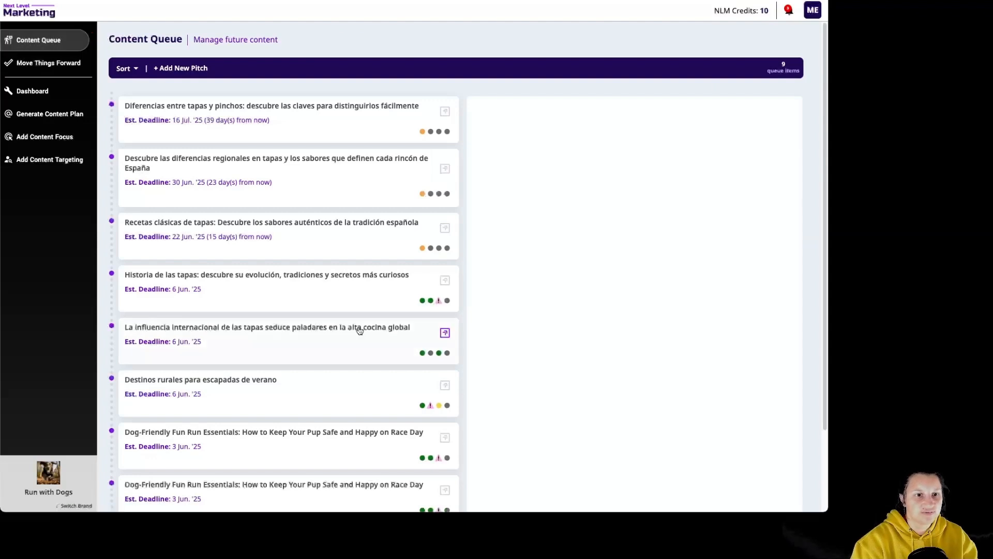
pyautogui.click(337, 408)
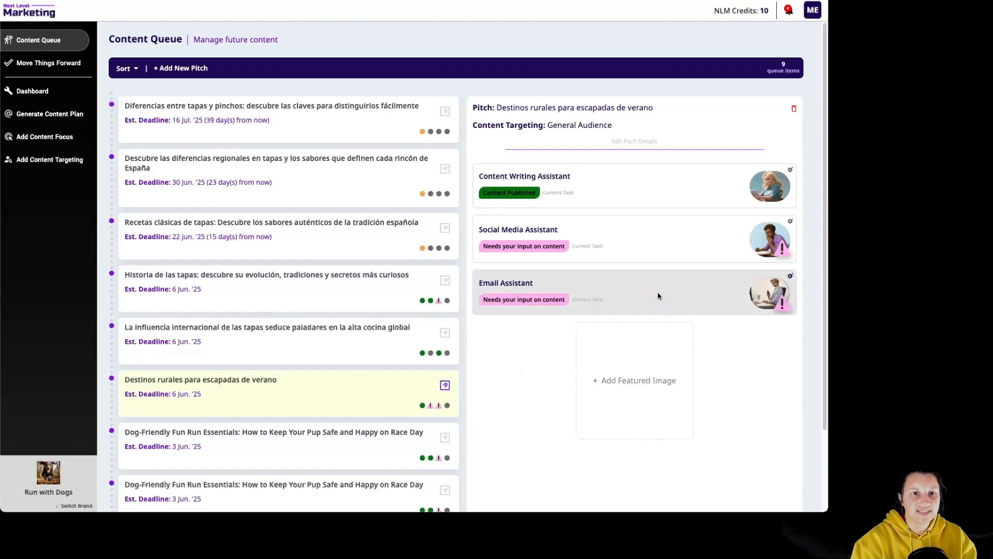
pyautogui.click(659, 297)
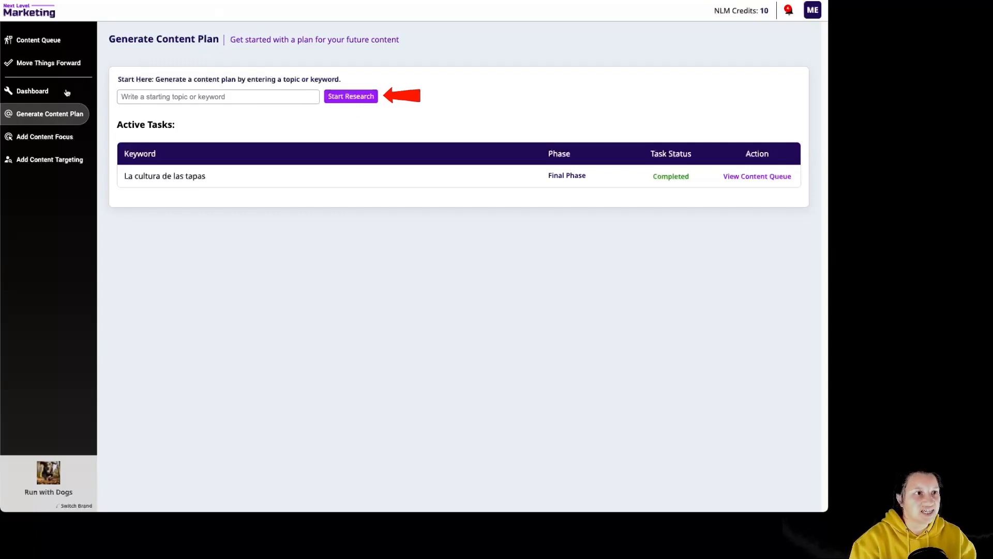
# - Return to the content queue and open the form for adding a new pitch
pyautogui.click(34, 41)
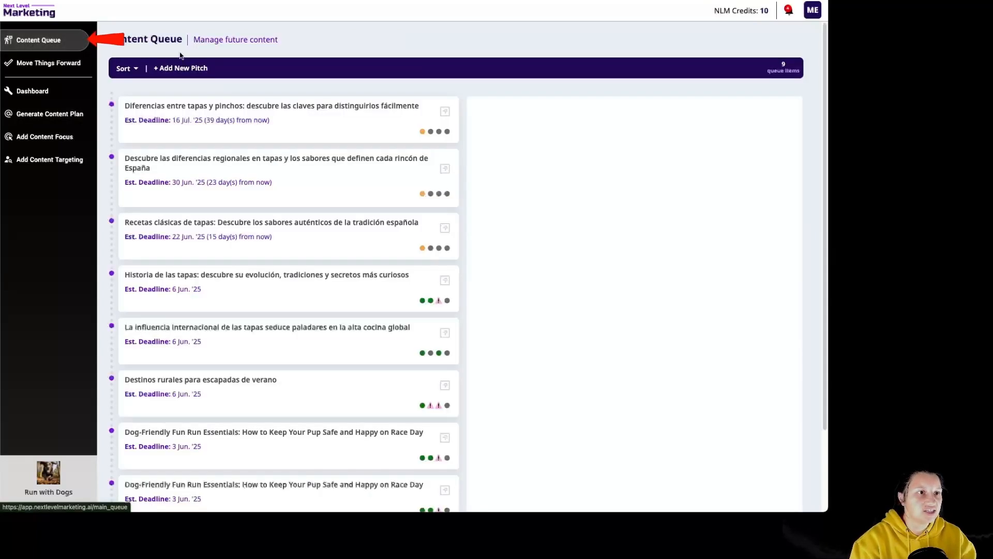
pyautogui.click(179, 67)
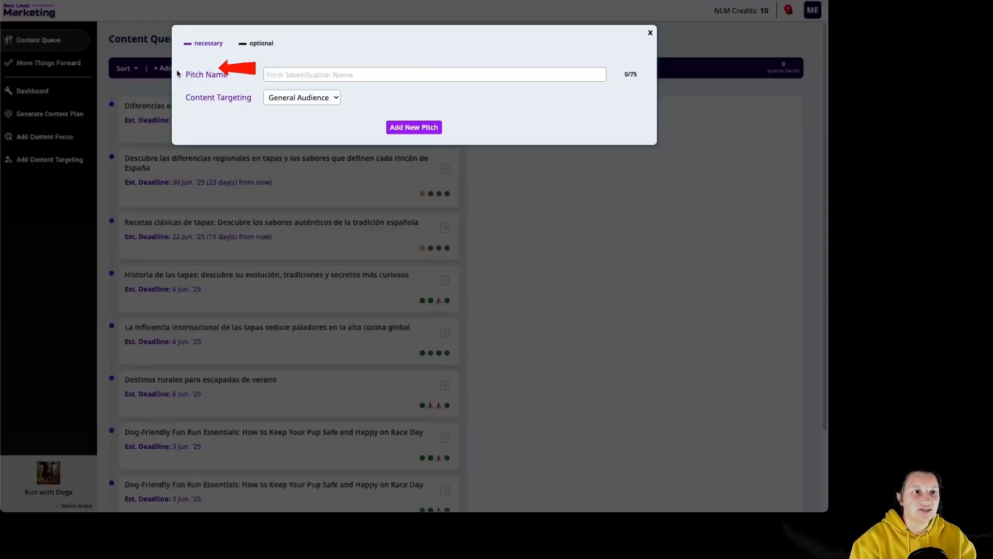